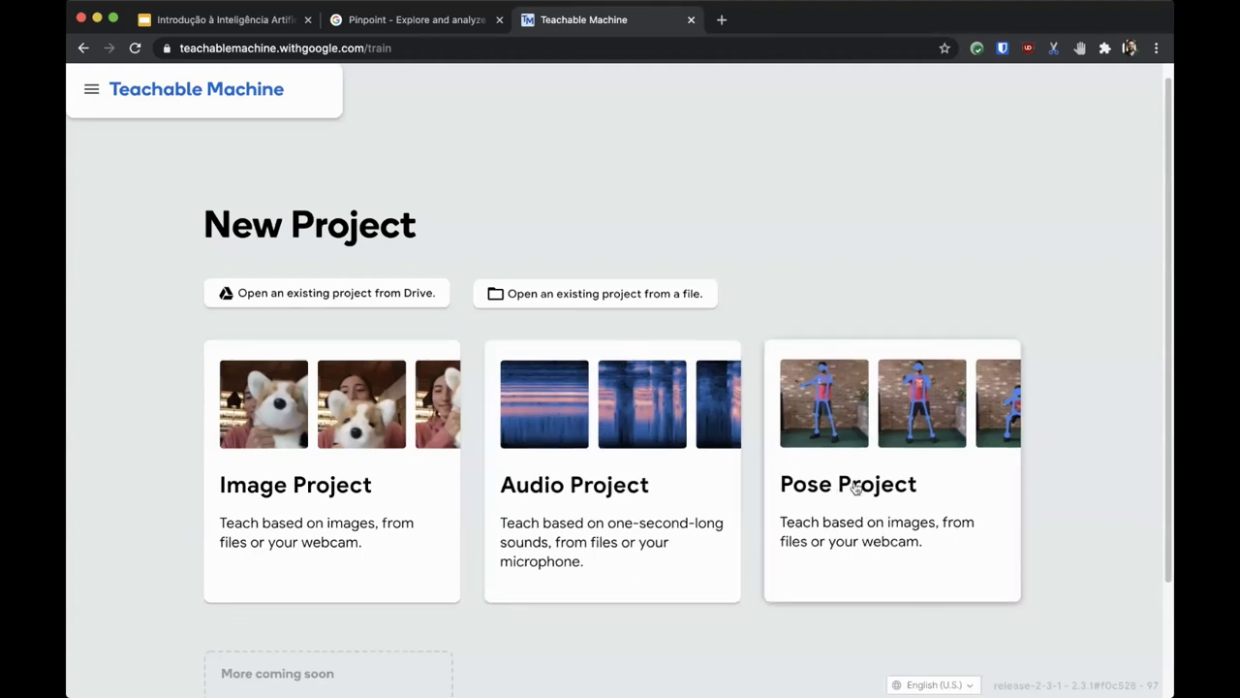
- Create a new Image Project and dismiss the Gather Samples tip
scroll(859, 496, "down", 3)
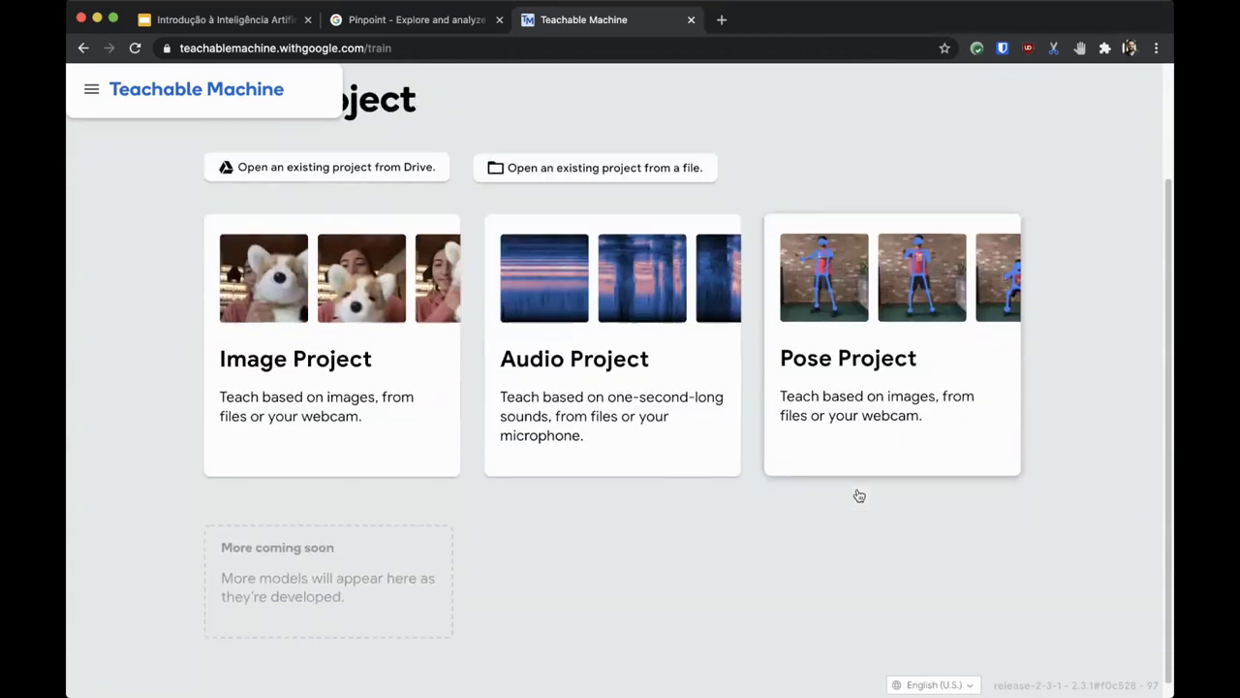
scroll(859, 495, "up", 2)
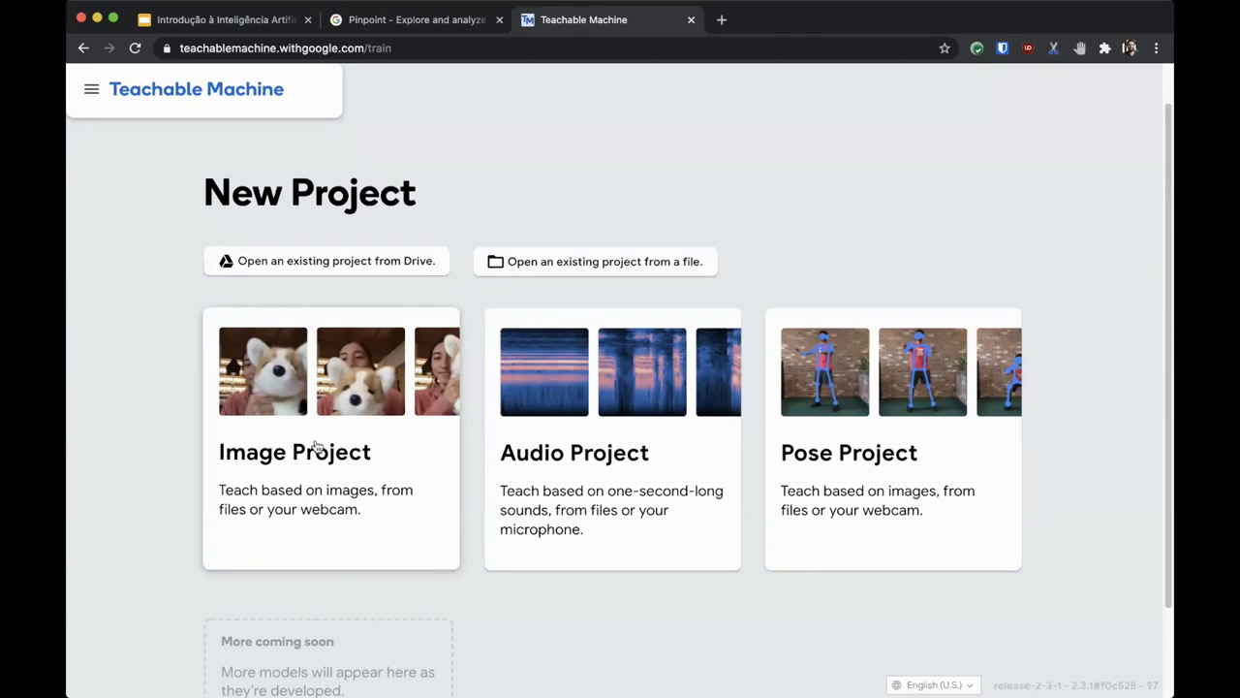
left_click(316, 446)
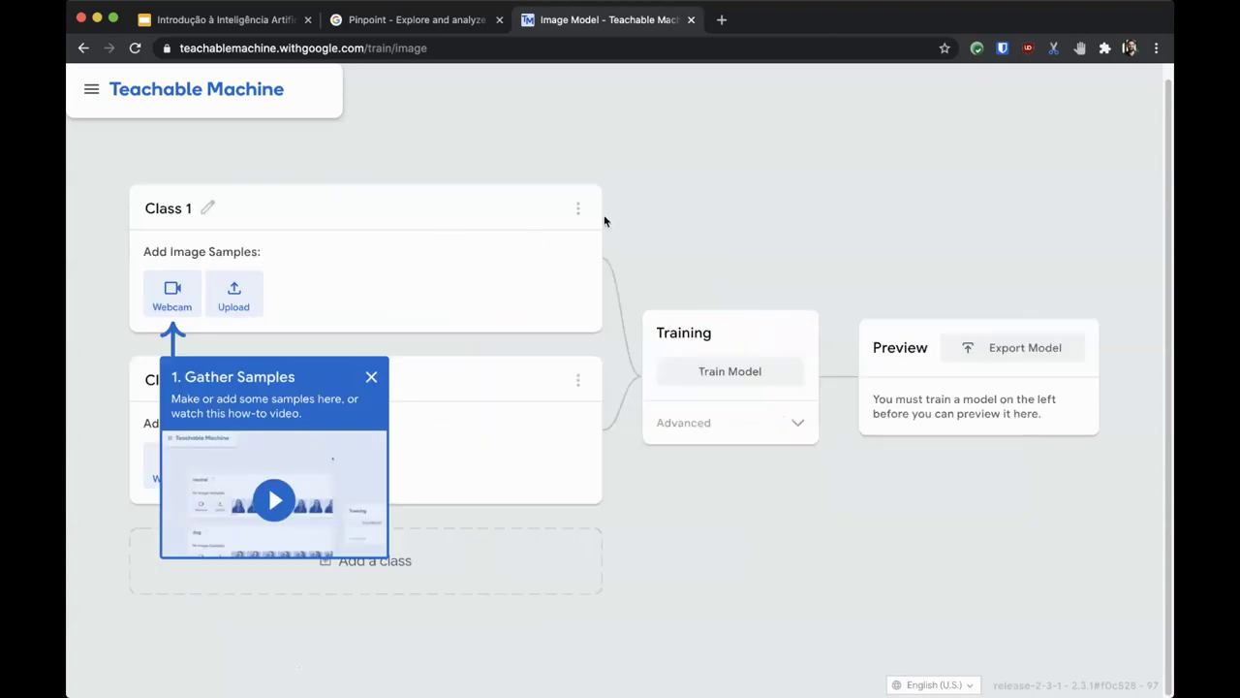
left_click(370, 379)
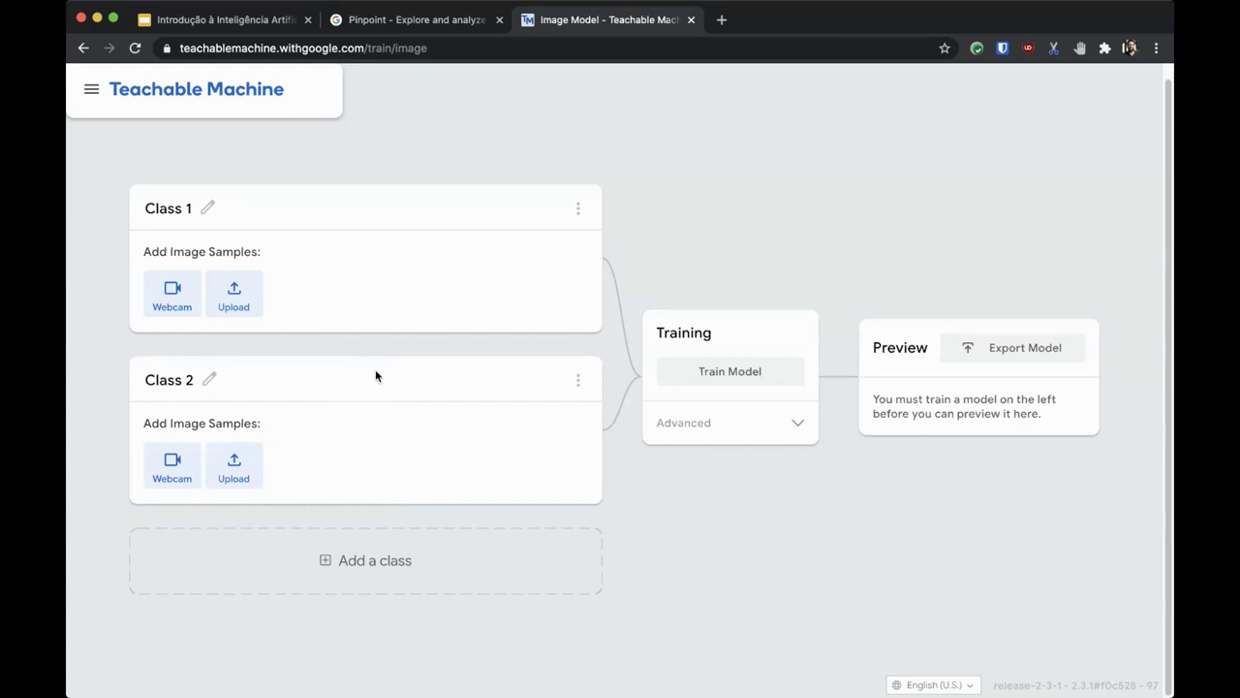
- Rename the first class as "Sem rosto" and the second class as "Sorrindo"
left_click(208, 209)
type("Sem rosto")
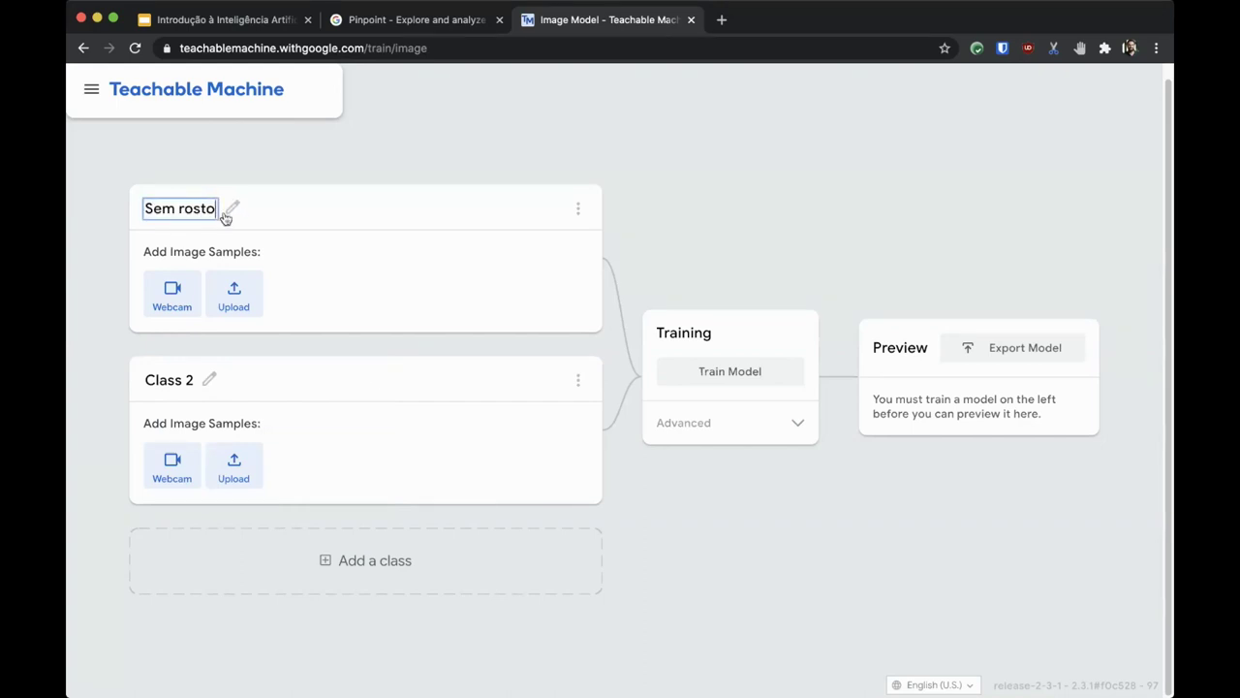
left_click(357, 294)
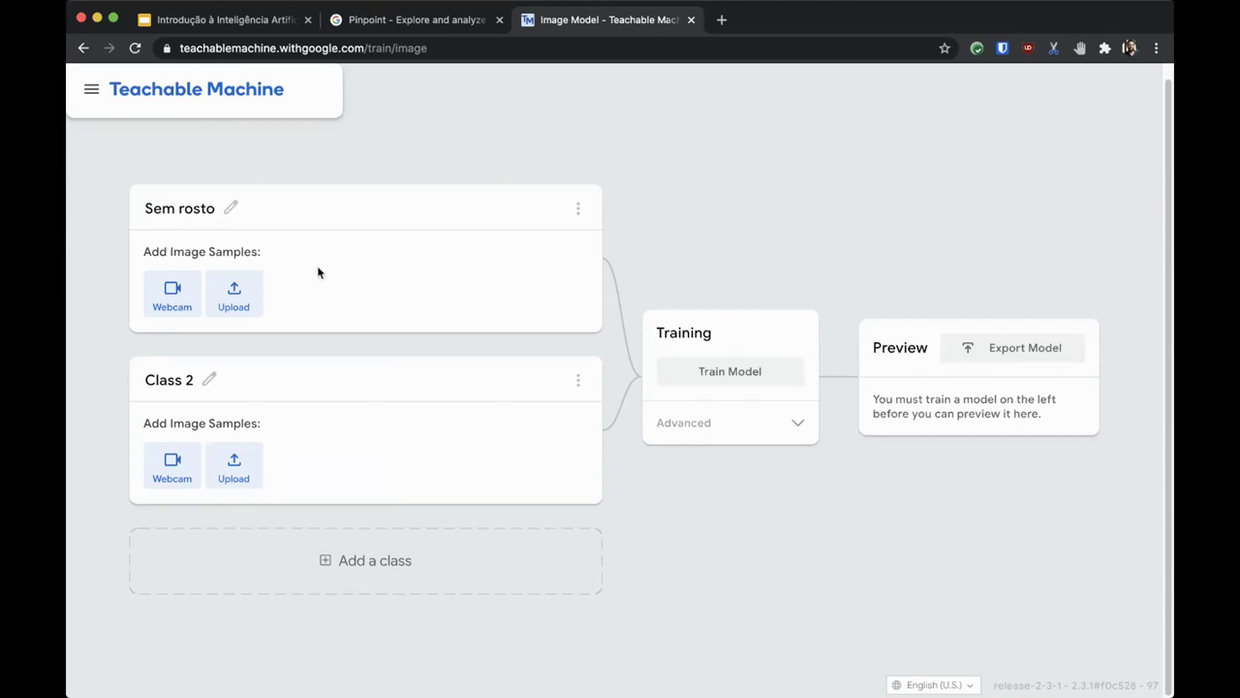
left_click(209, 380)
type("Sorrindo")
left_click(338, 593)
- Add a third class and name it "Sério"
left_click(343, 572)
left_click(209, 466)
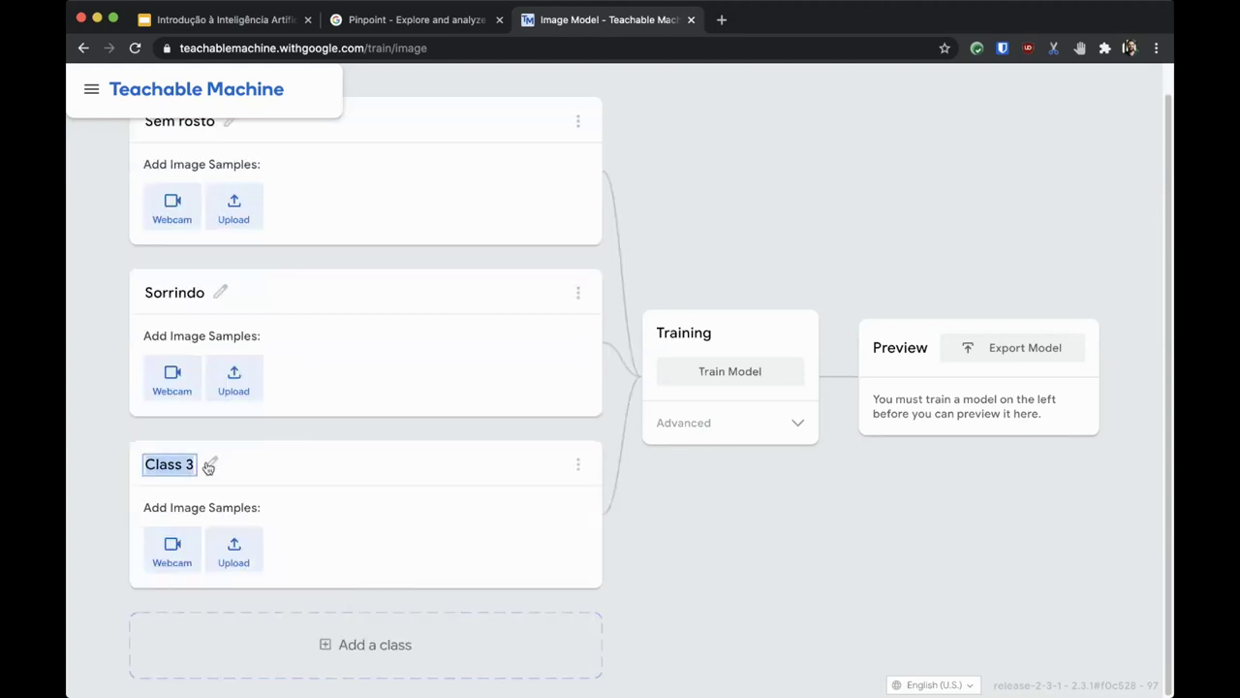
type("S~erio")
key("BackSpace")
key("BackSpace")
key("BackSpace")
key("BackSpace")
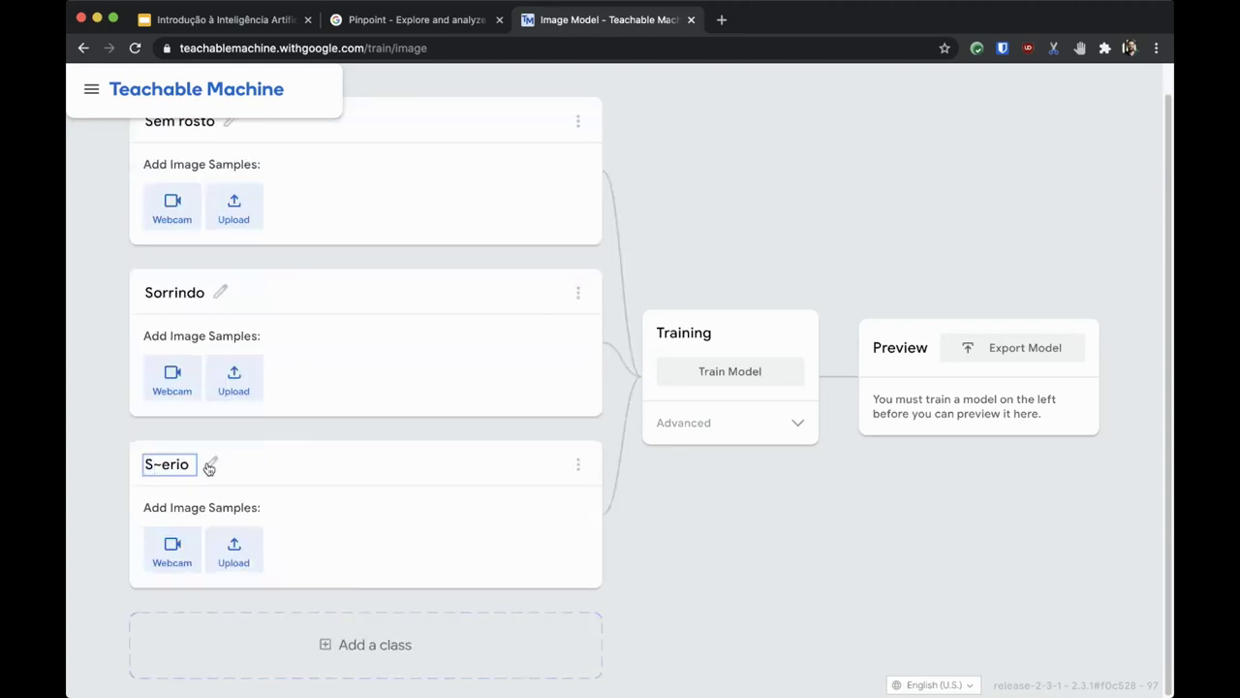
key("BackSpace")
type("~e")
key("BackSpace")
key("BackSpace")
type("ério")
scroll(440, 295, "up", 1)
left_click(390, 205)
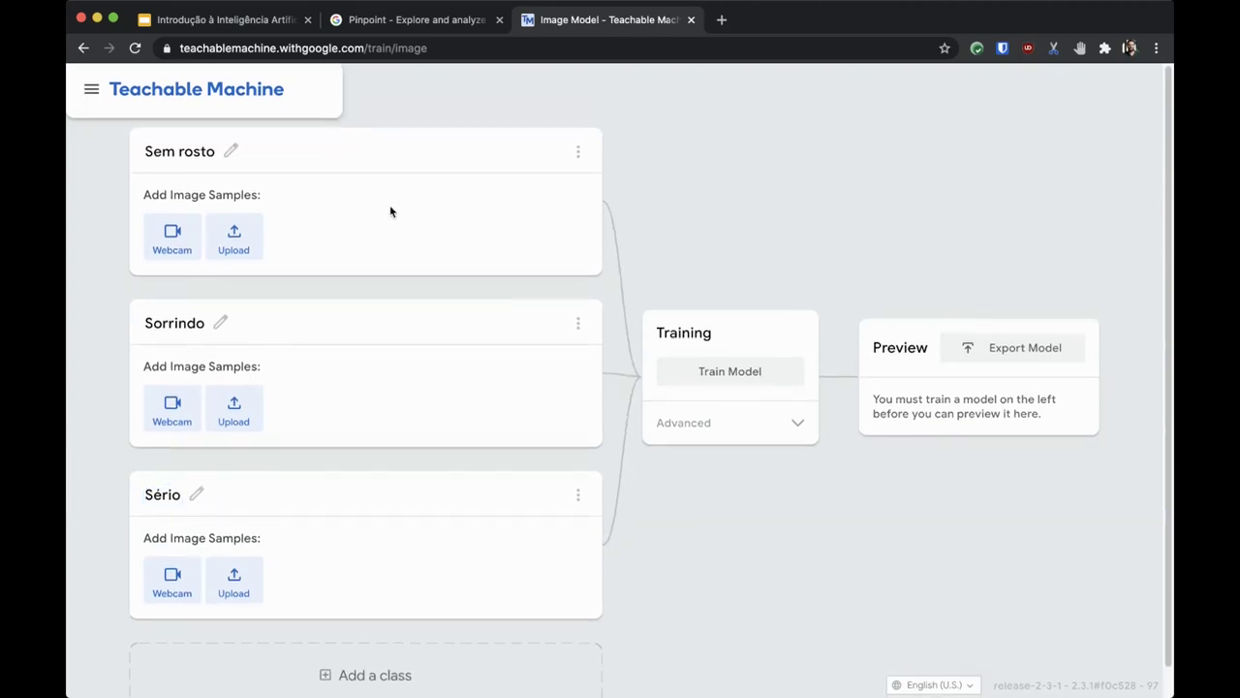
- Record webcam image samples of the empty room for the Sem rosto class, leaving the recording settings as they are
left_click(174, 251)
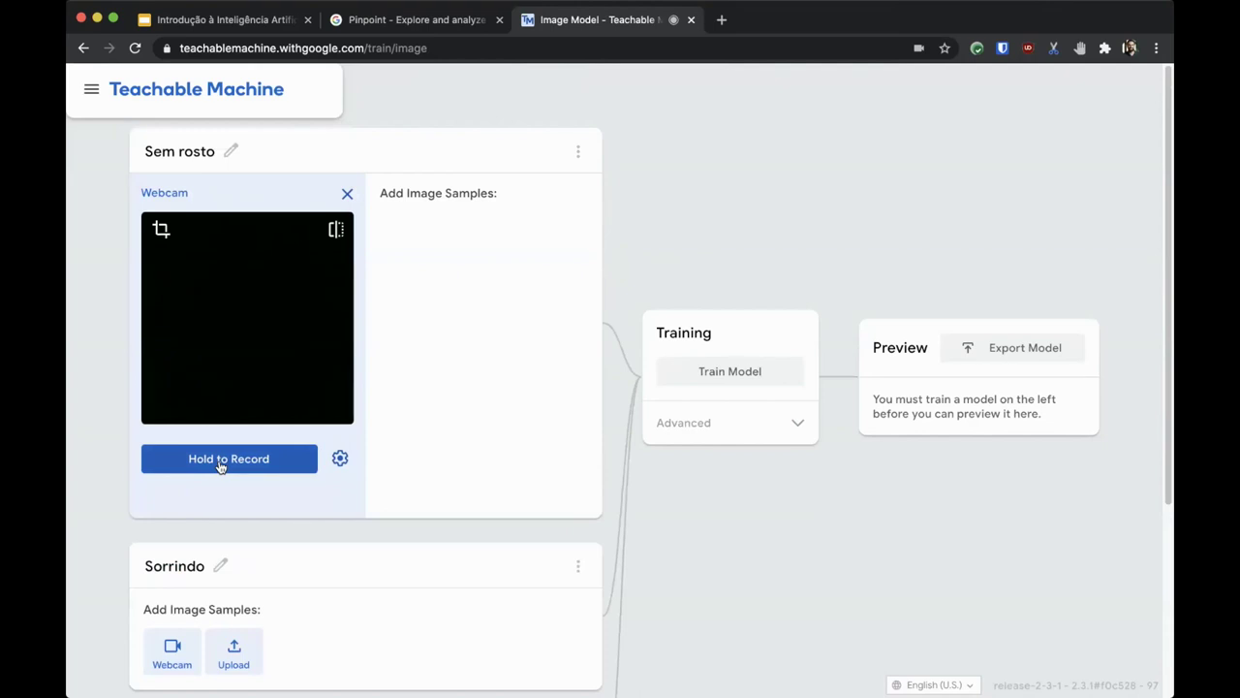
left_click(340, 458)
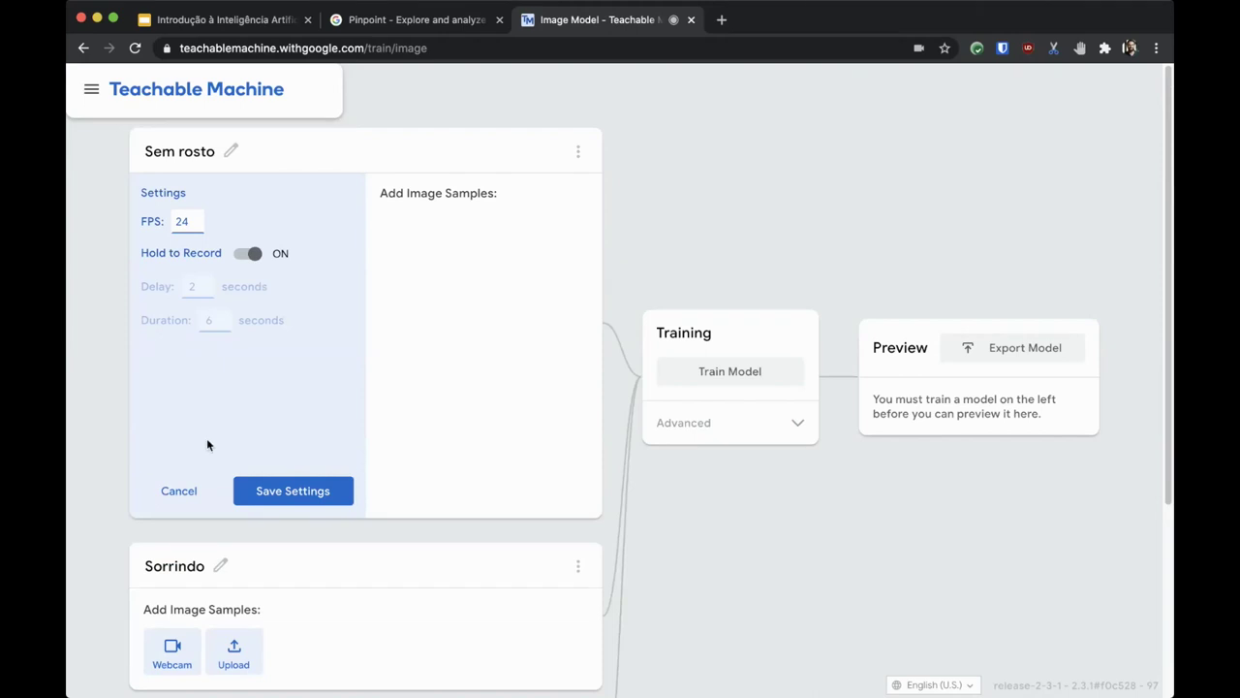
left_click(185, 490)
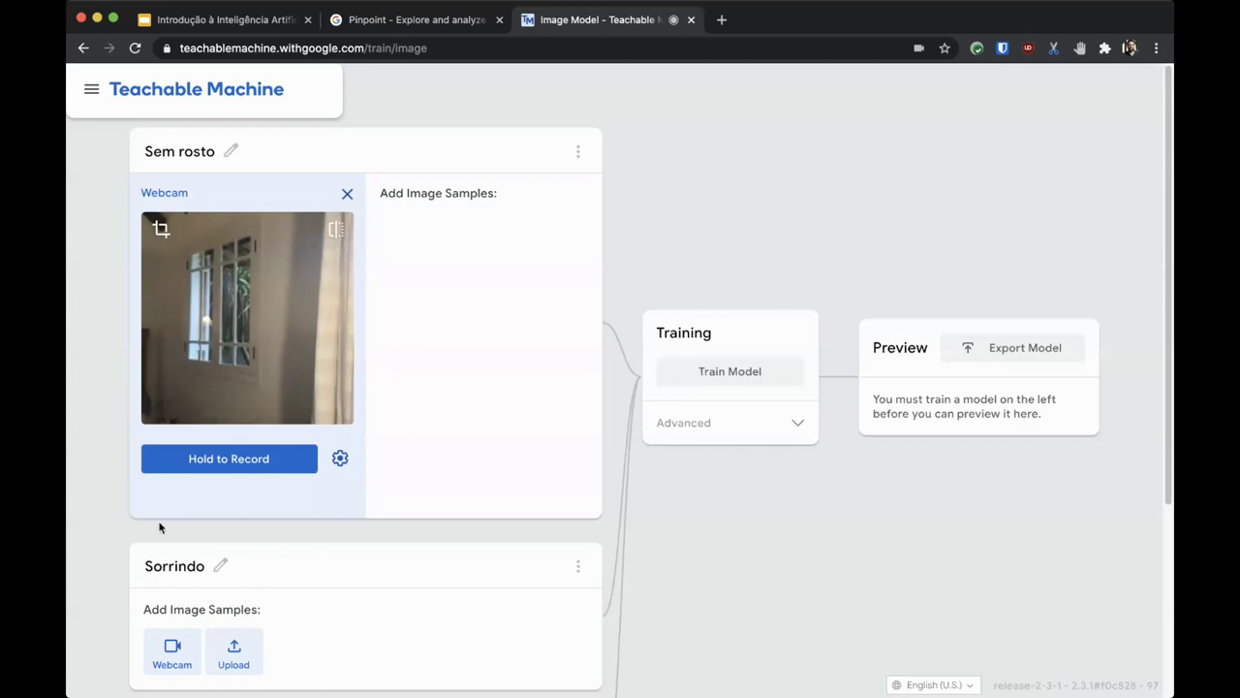
left_click_drag(204, 475, 205, 475)
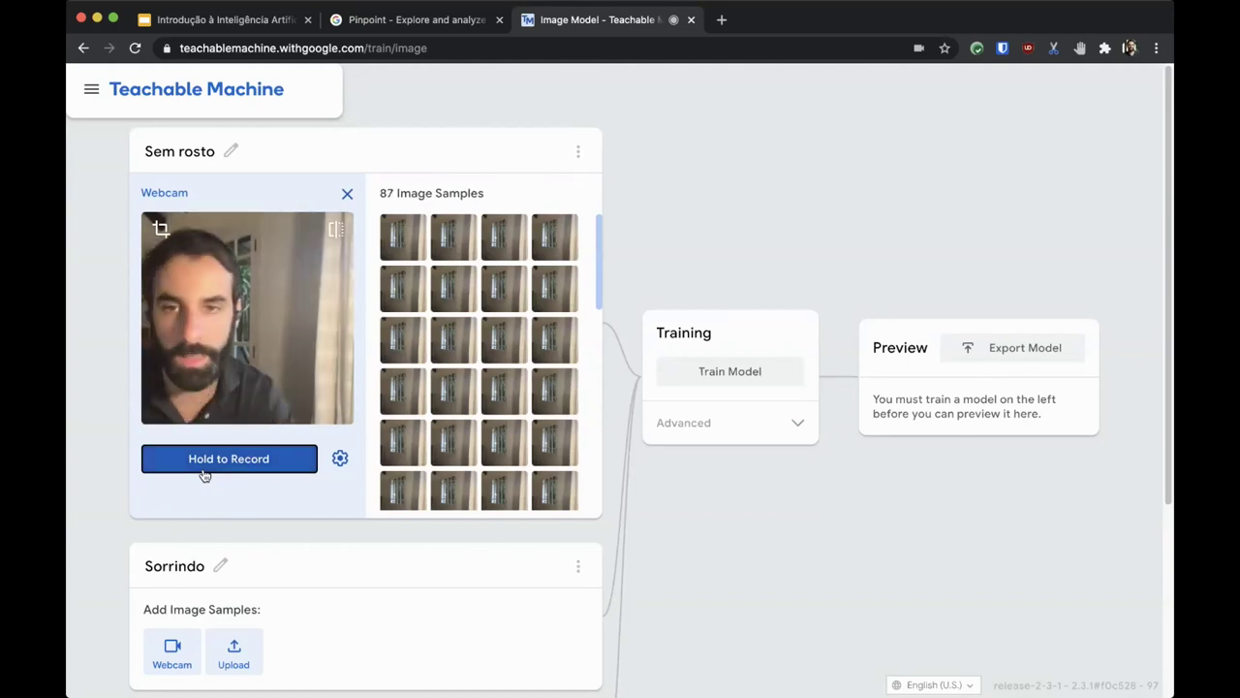
mouse_move(419, 326)
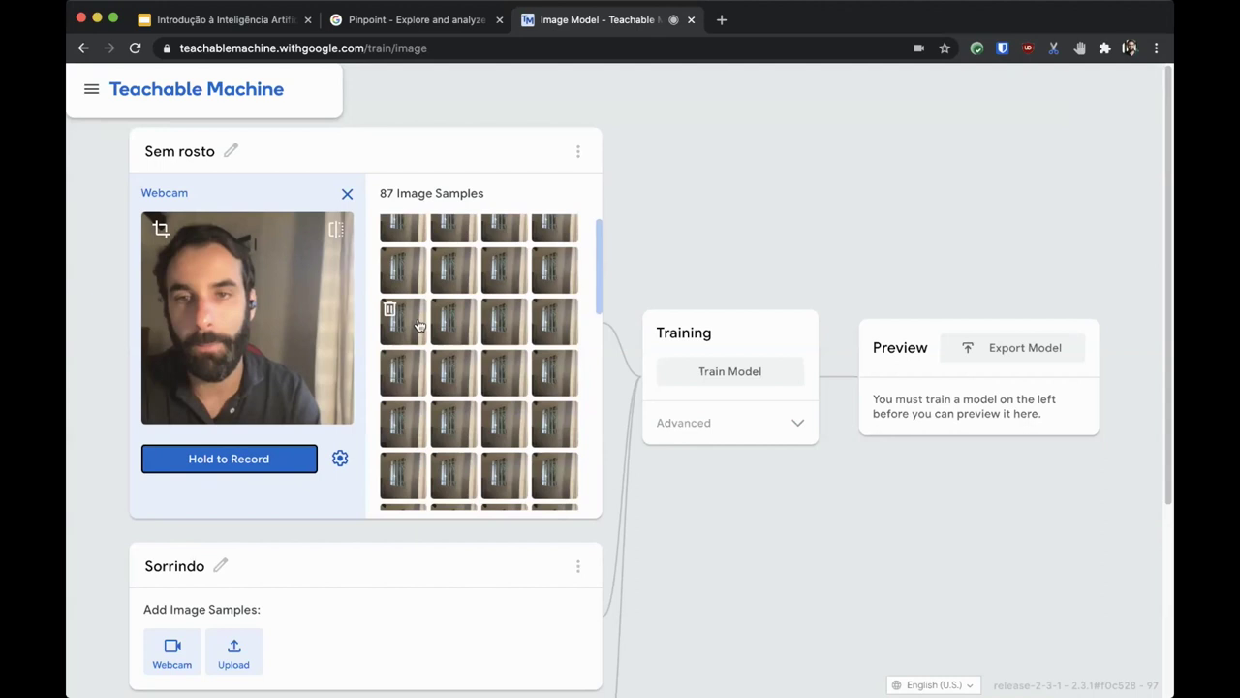
- Record webcam image samples of a smiling face for the Sorrindo class and look through the captured images
scroll(291, 553, "down", 3)
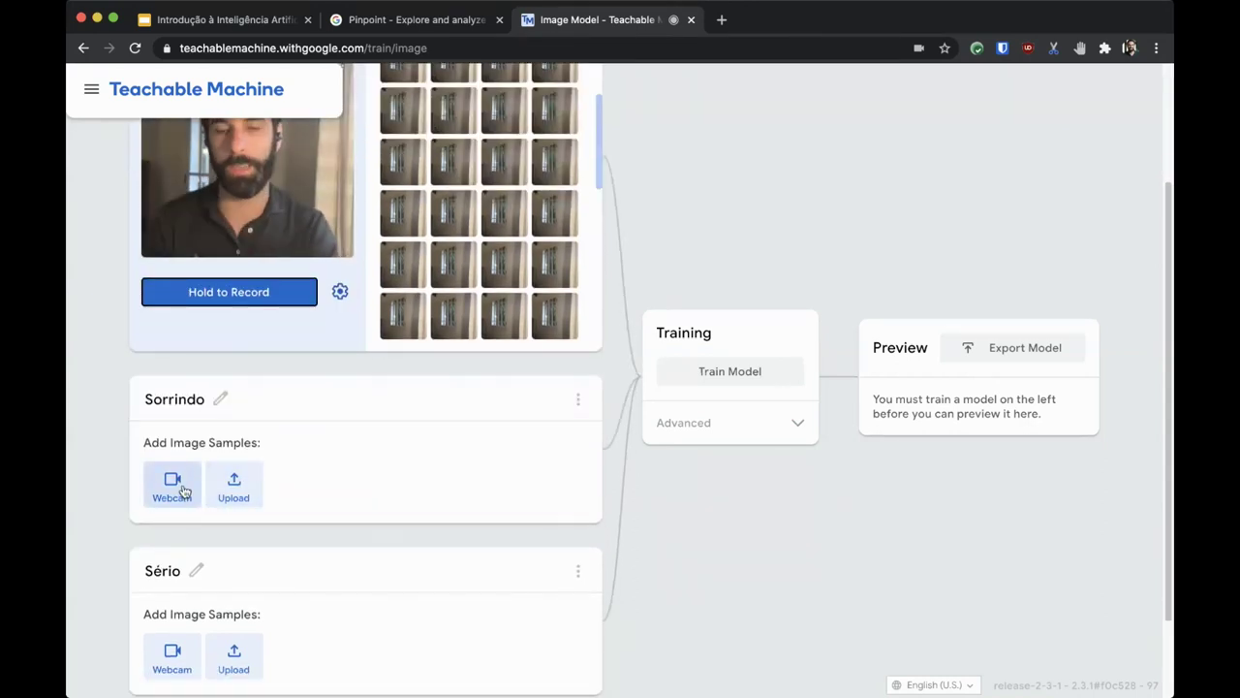
left_click(191, 508)
scroll(387, 407, "down", 1)
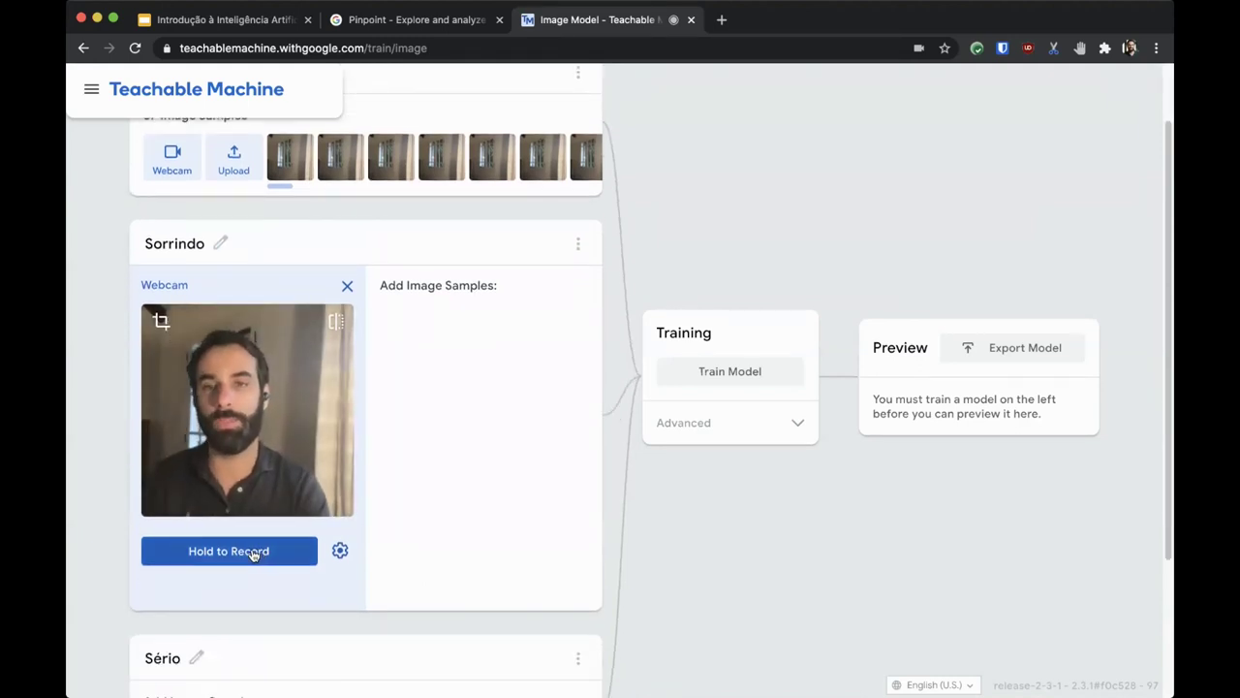
left_click_drag(253, 554, 253, 554)
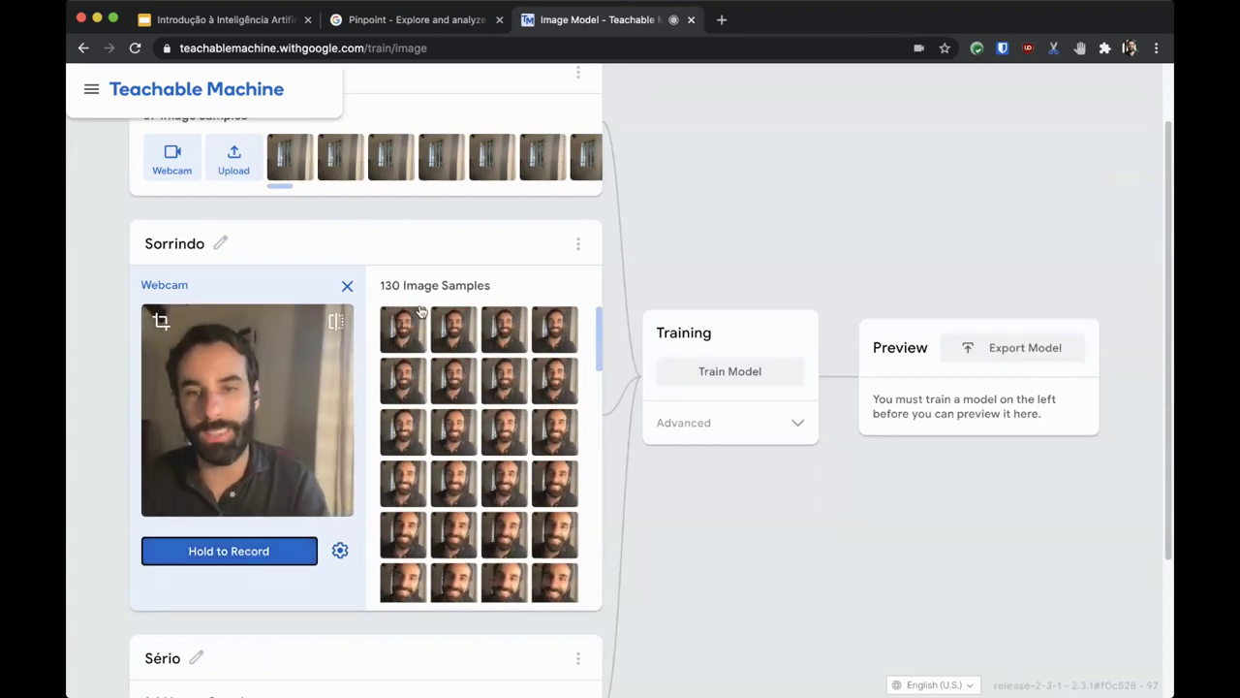
scroll(449, 423, "down", 1)
scroll(450, 423, "down", 5)
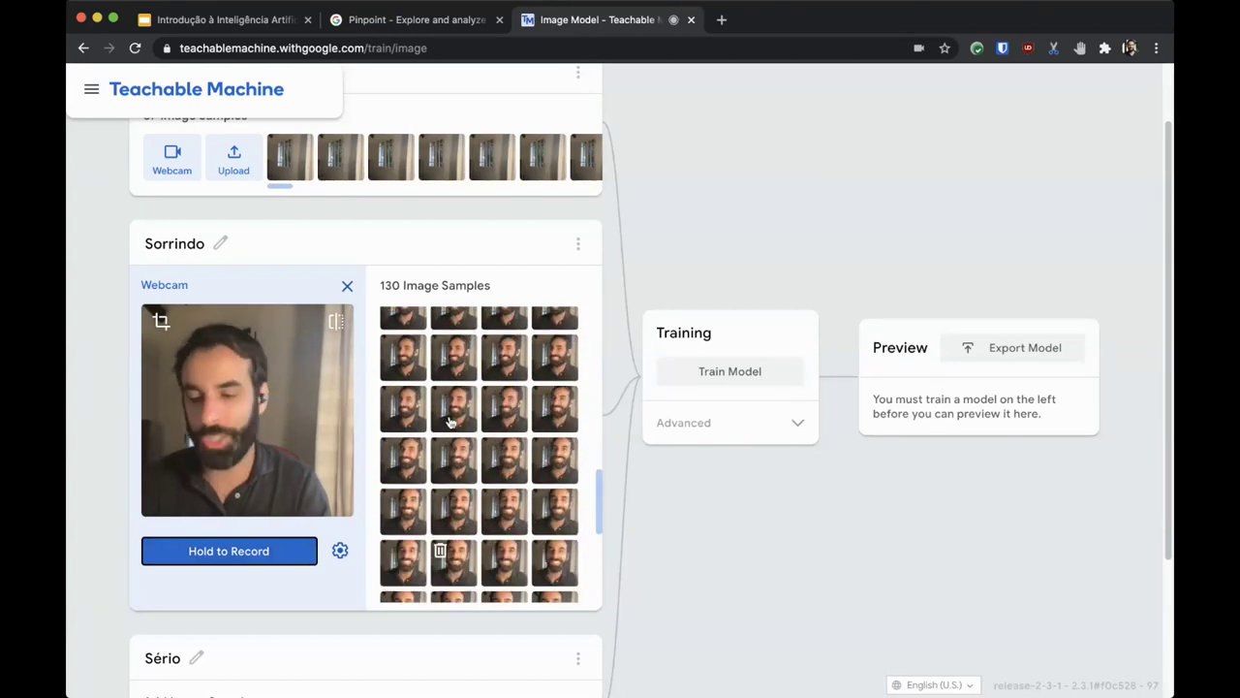
scroll(450, 423, "up", 3)
scroll(450, 423, "up", 4)
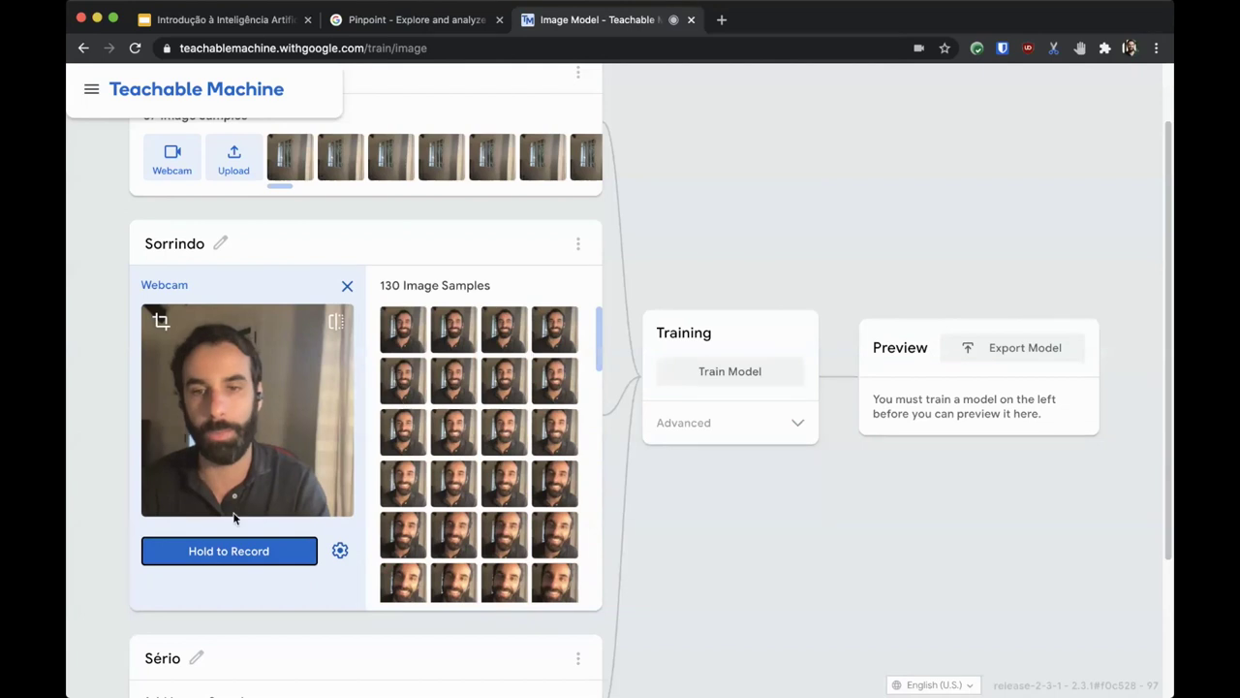
- Record webcam image samples of a serious face for the Sério class
scroll(236, 514, "down", 3)
left_click(172, 548)
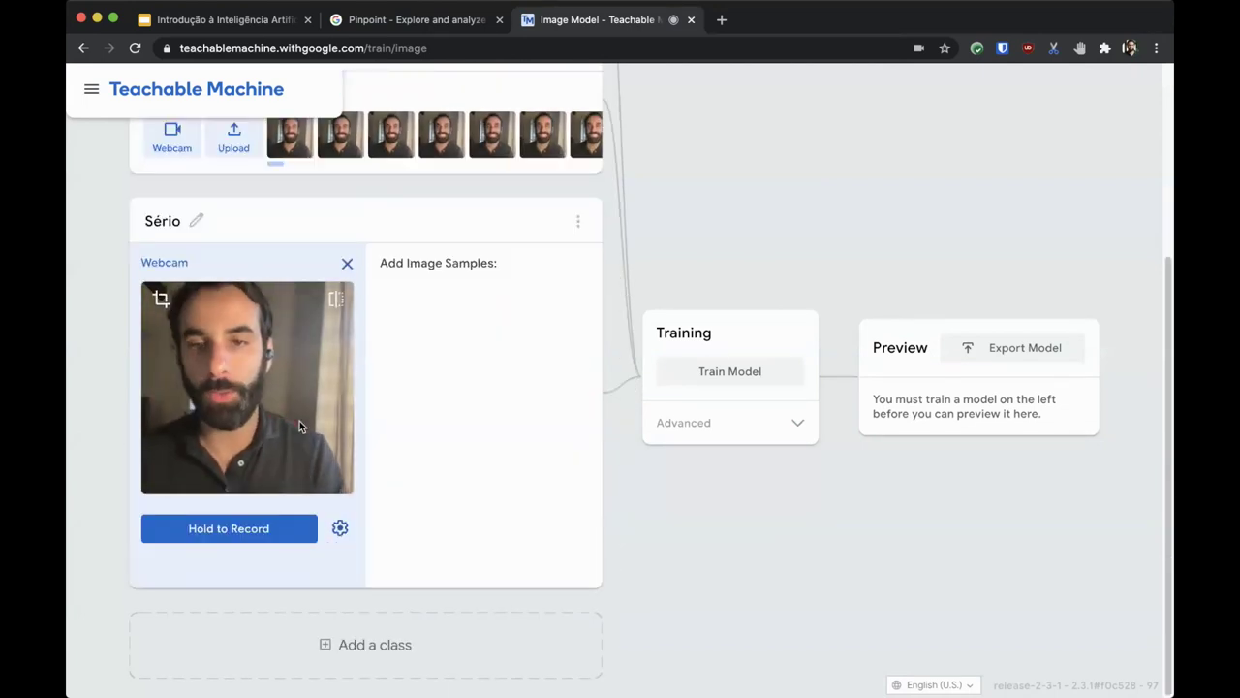
left_click_drag(247, 521, 241, 528)
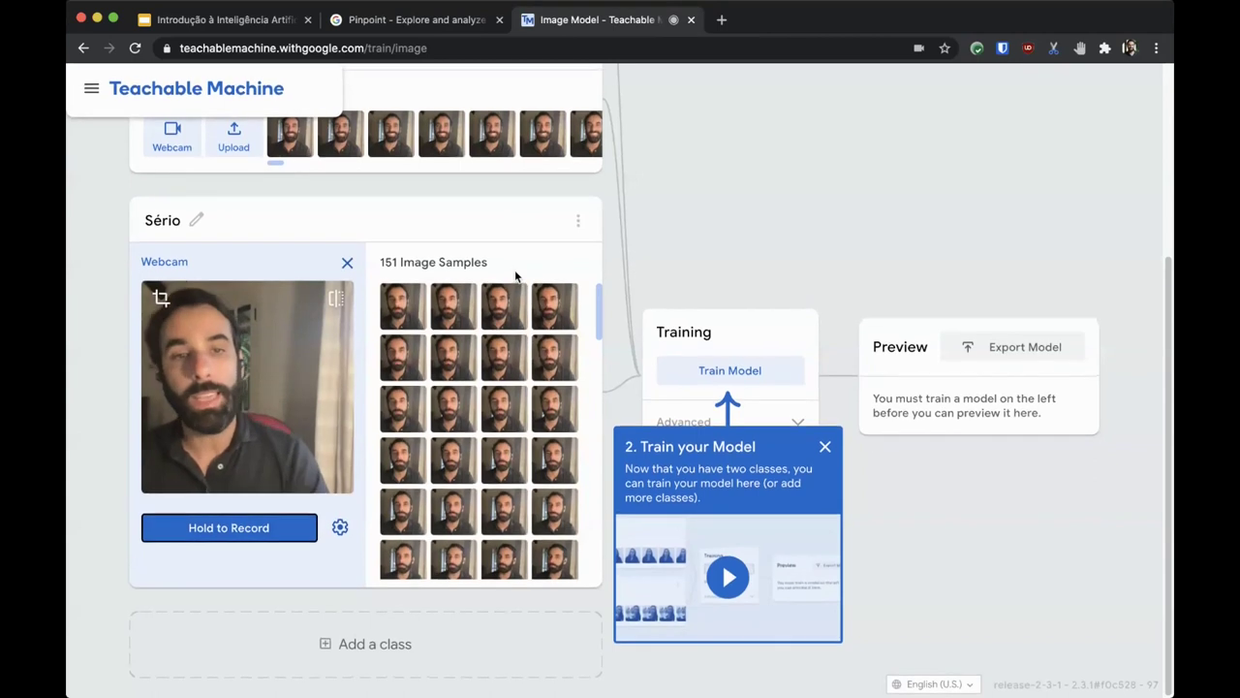
- Train the model on the three recorded classes, dismissing the tips and the tab-switching notice
scroll(331, 320, "up", 3)
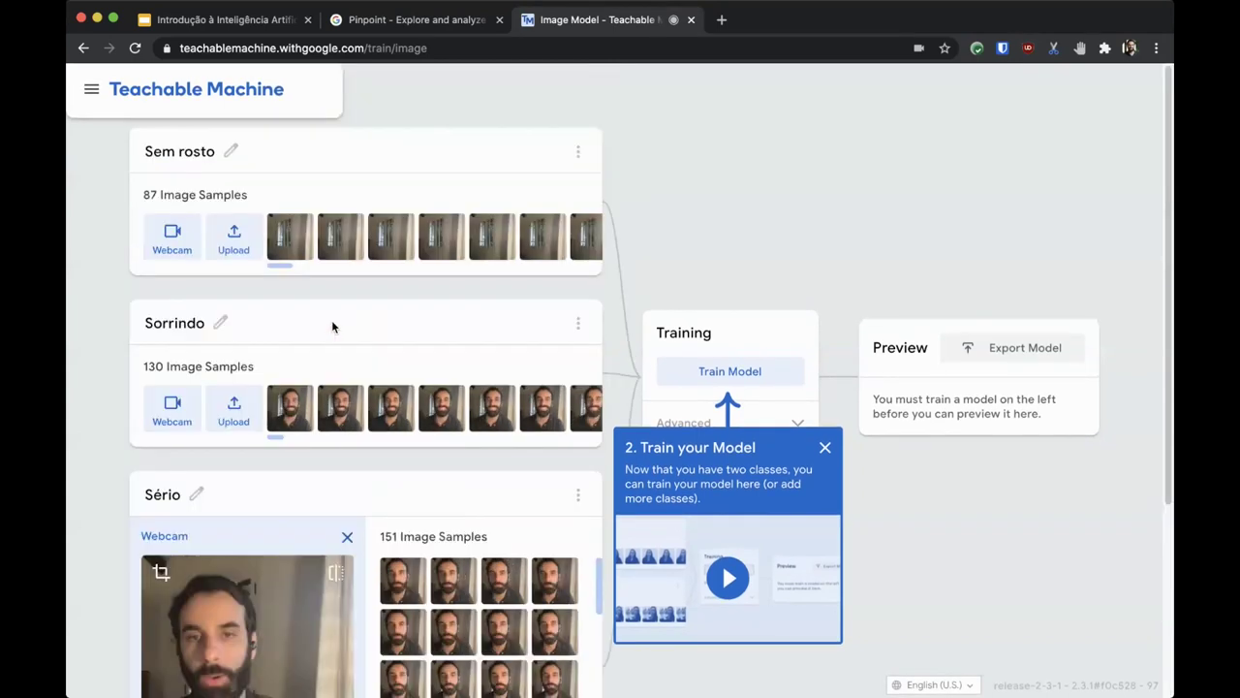
left_click(823, 448)
left_click(722, 375)
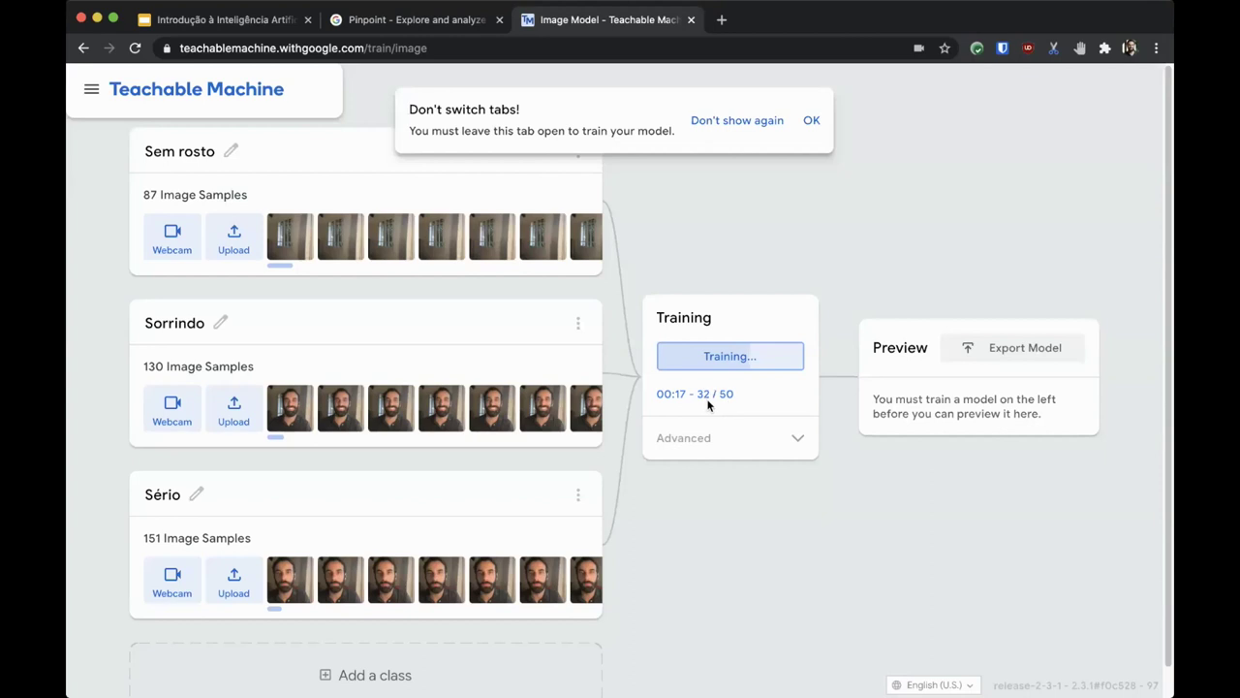
left_click(811, 122)
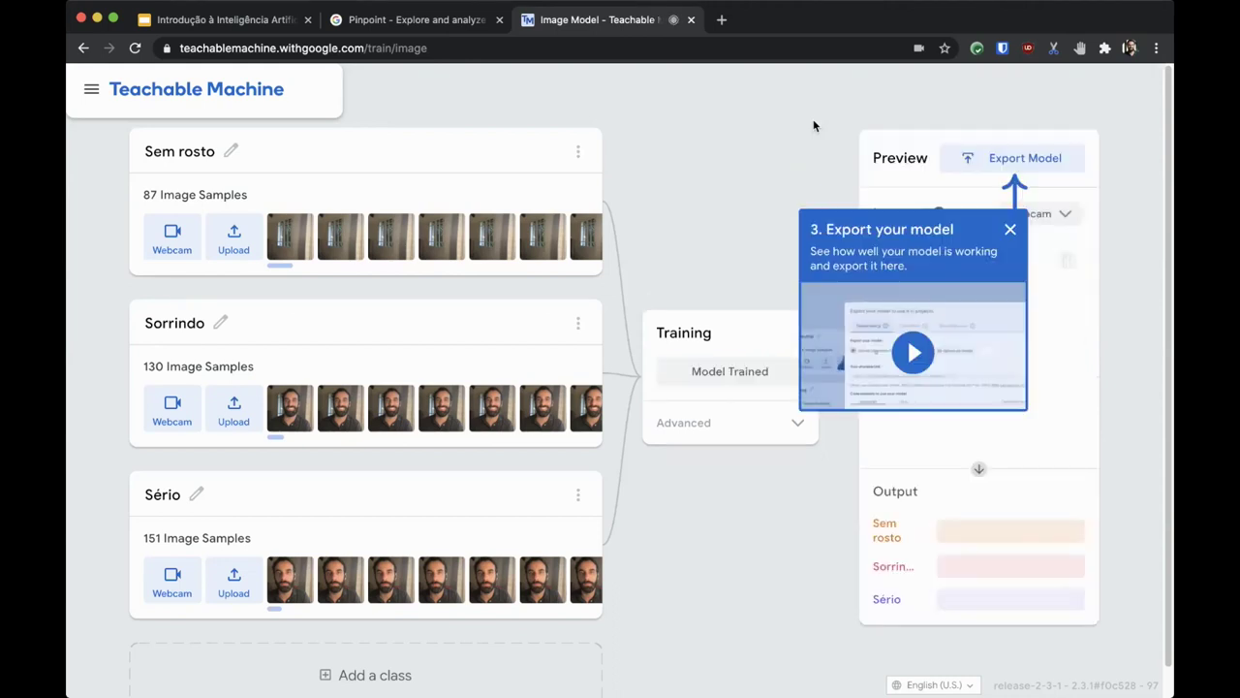
left_click(1009, 230)
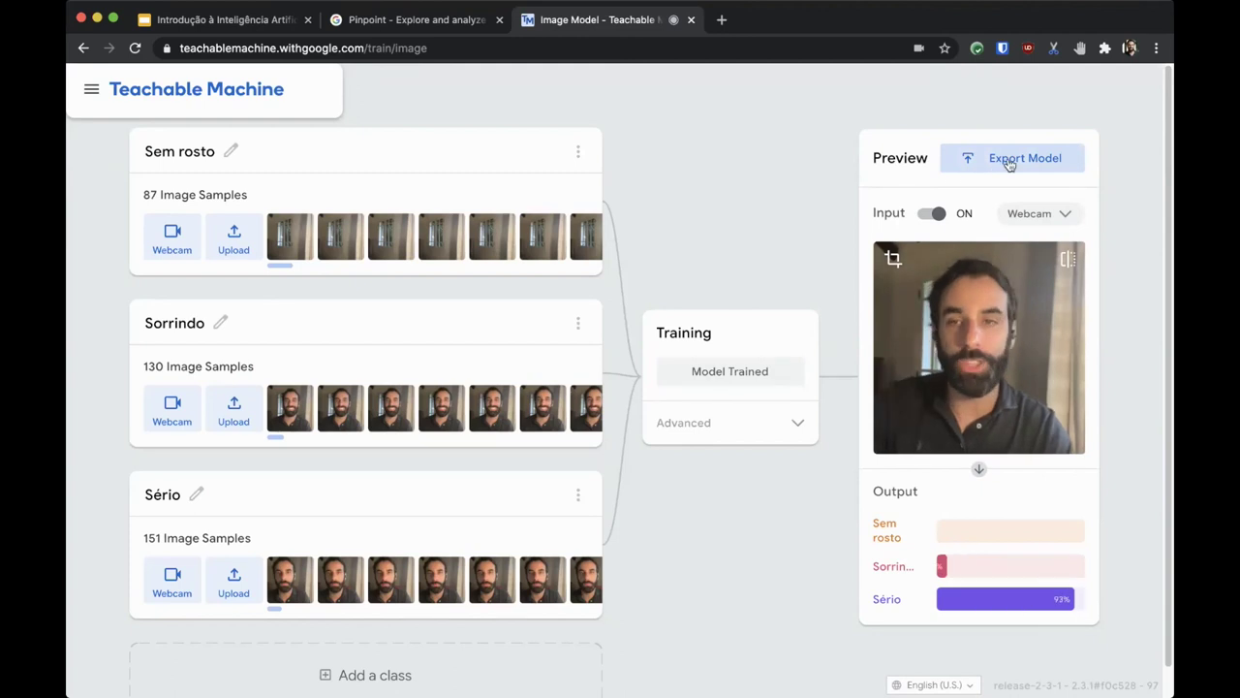
- Examine the model's Tensorflow.js export options and JavaScript code snippet, and the project's options for saving to Drive
scroll(844, 370, "down", 1)
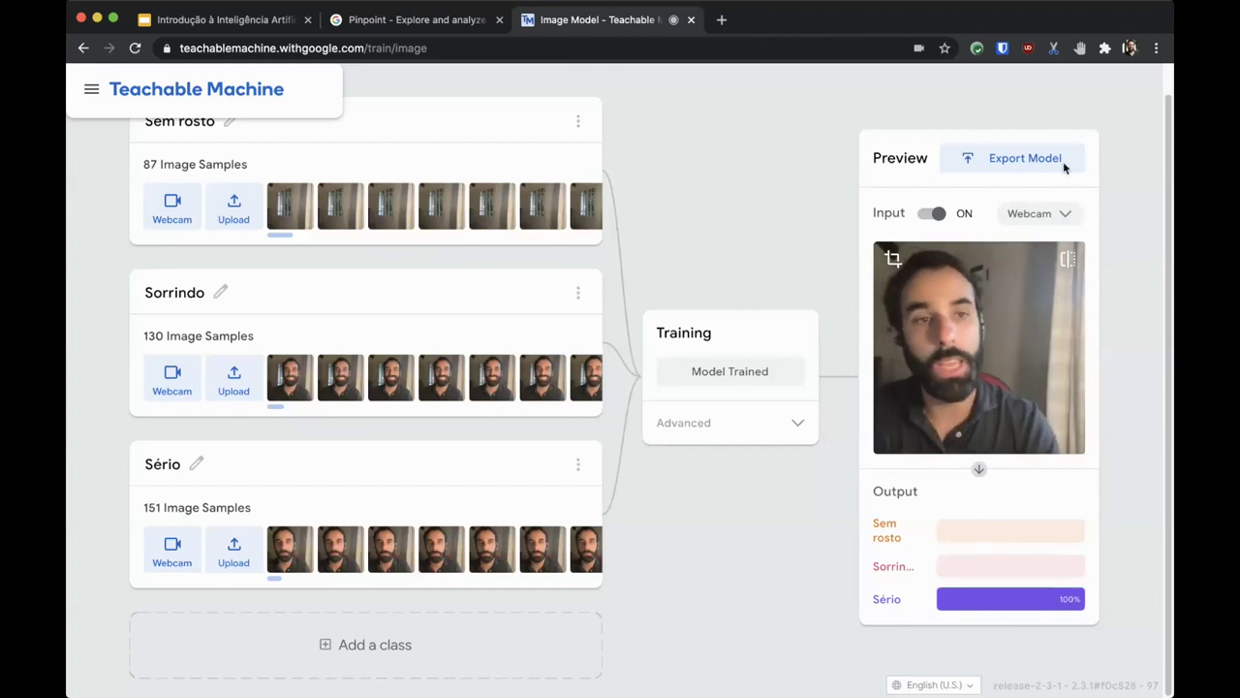
left_click(1020, 155)
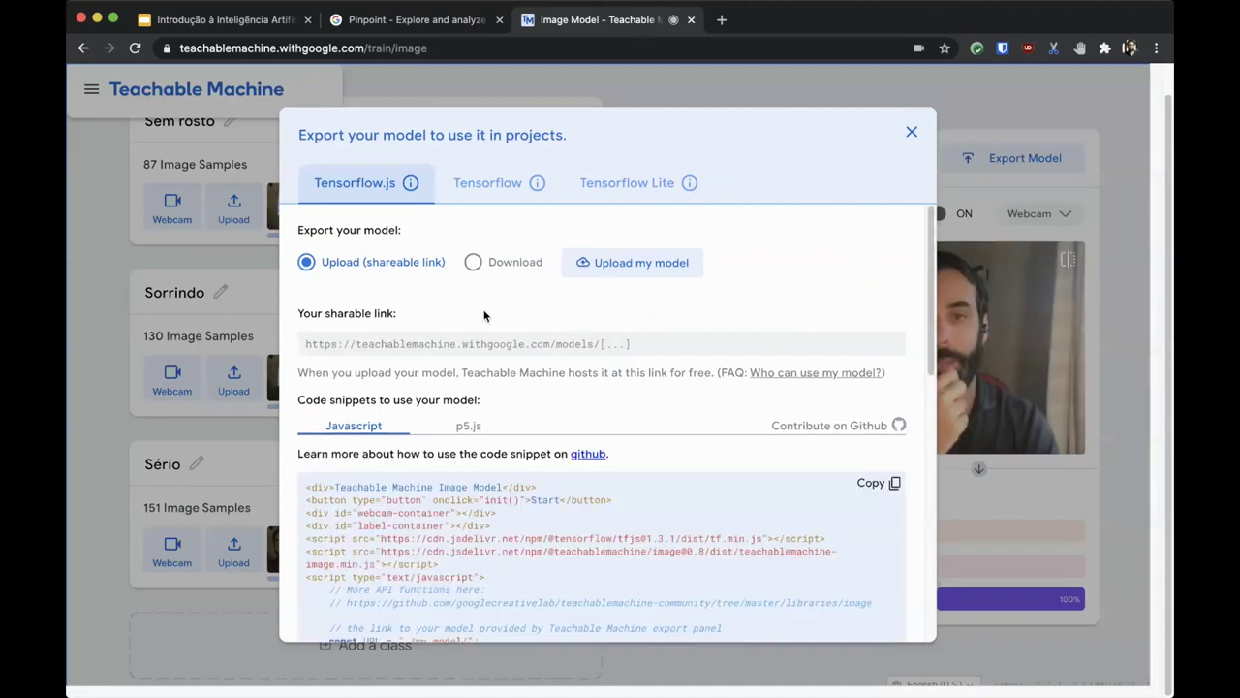
scroll(453, 542, "down", 1)
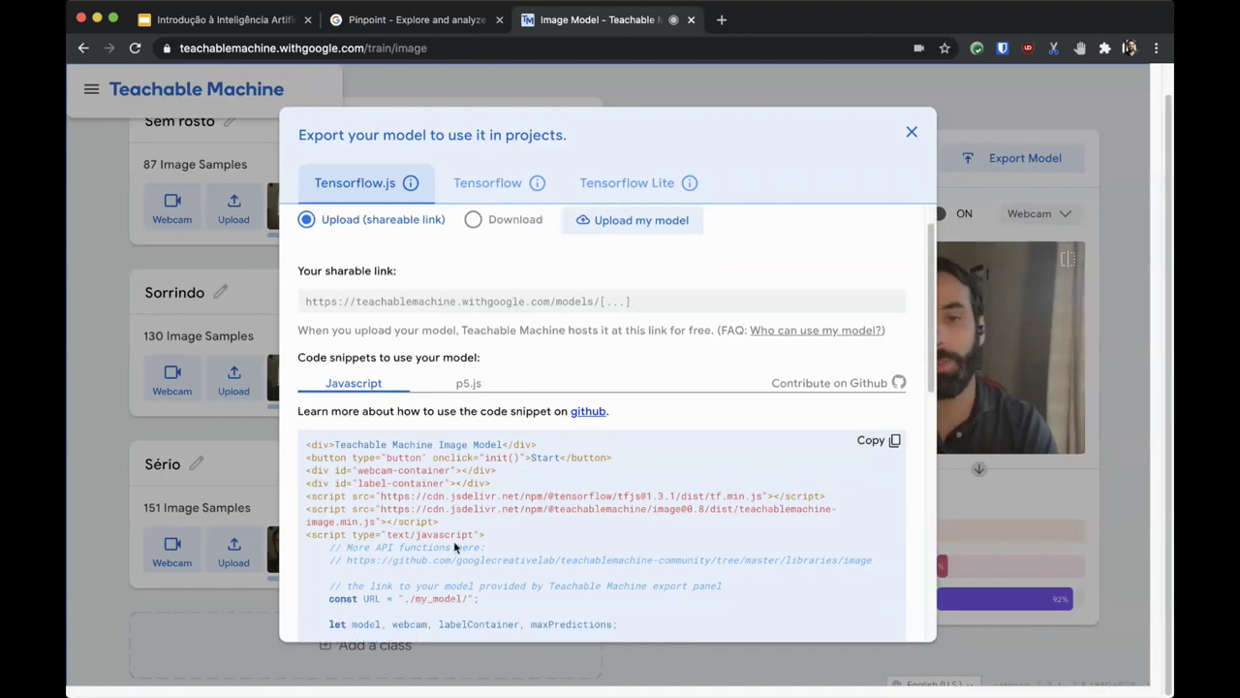
scroll(454, 548, "down", 3)
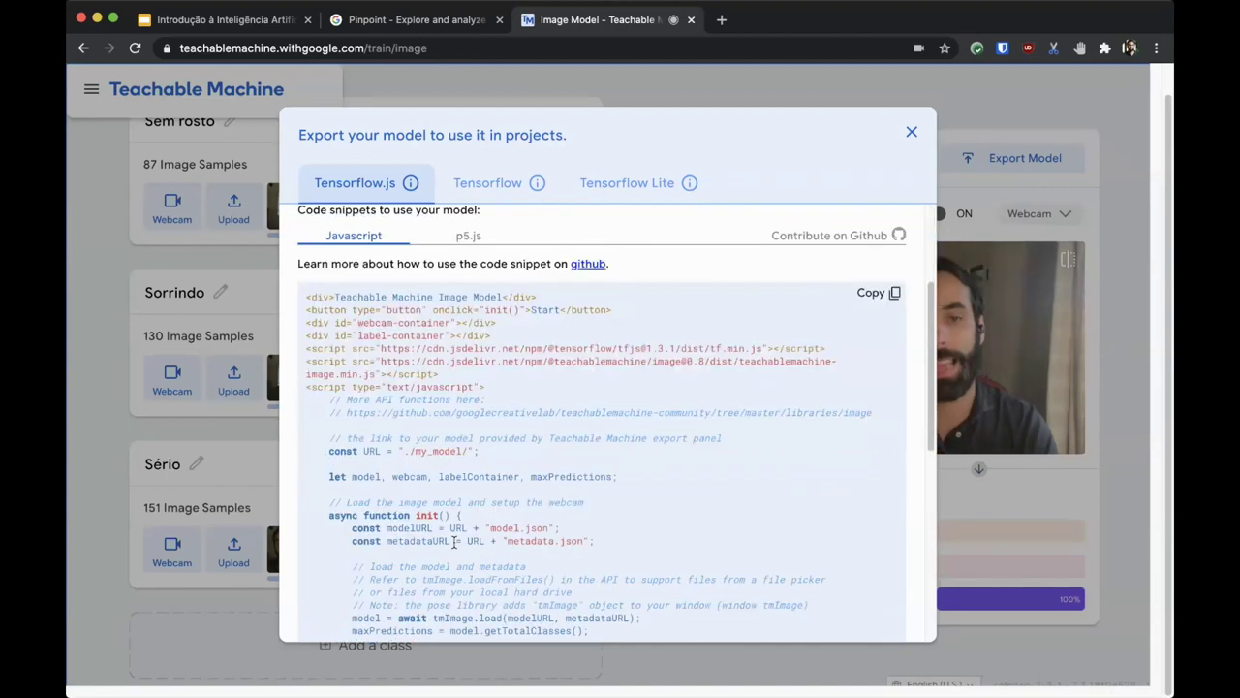
scroll(453, 543, "down", 10)
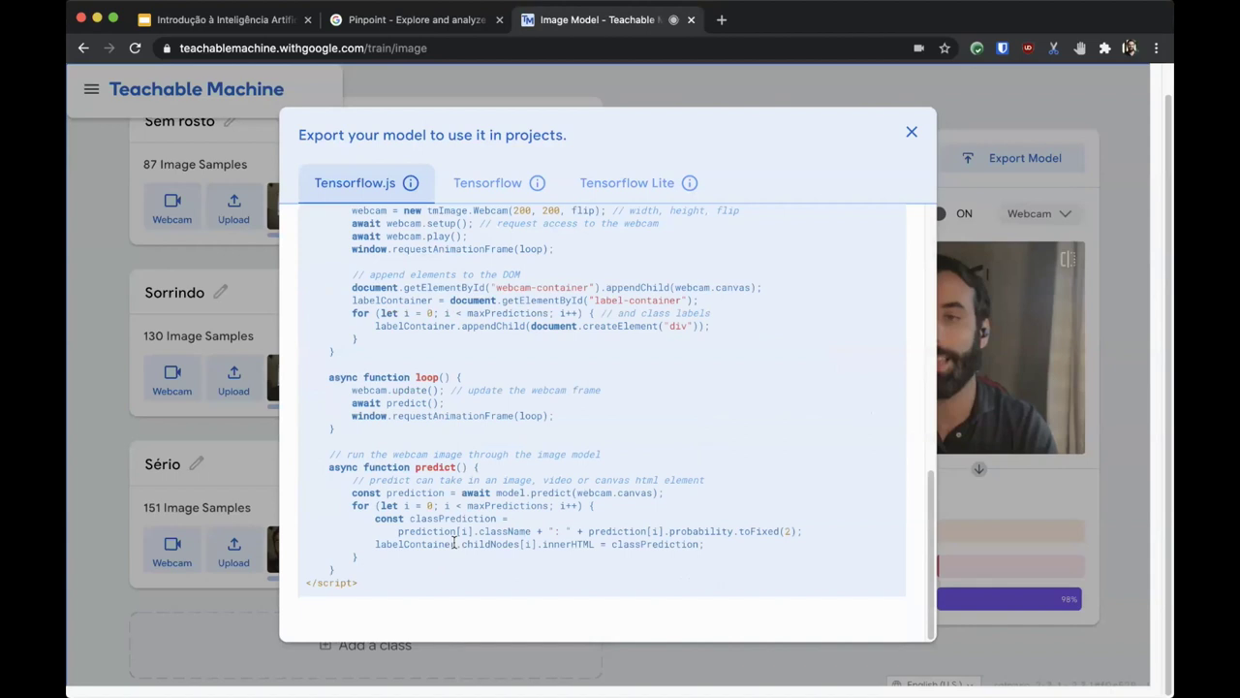
scroll(760, 274, "up", 20)
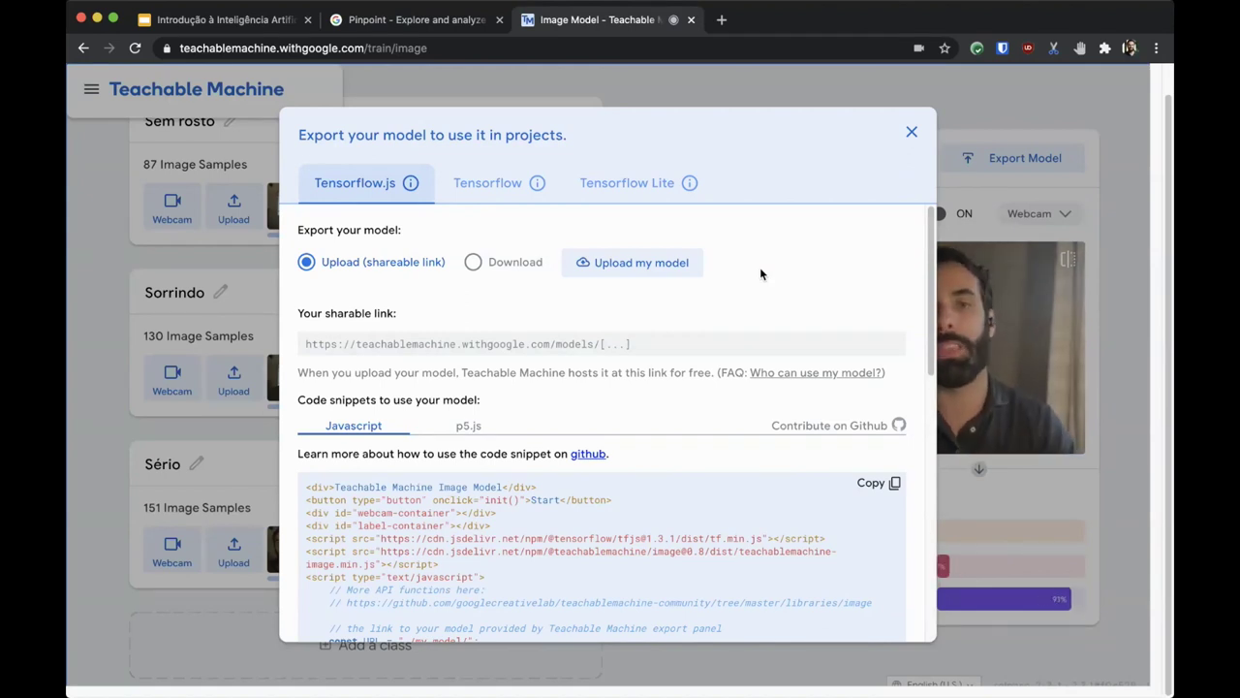
left_click(911, 136)
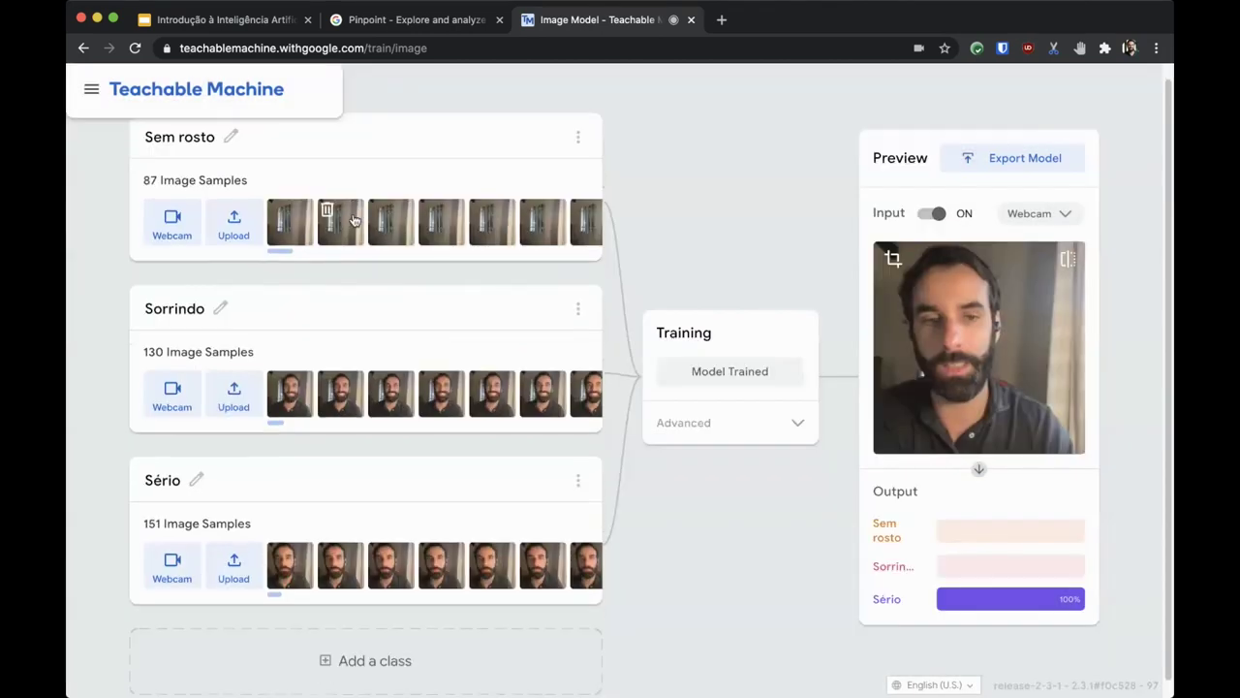
left_click(92, 88)
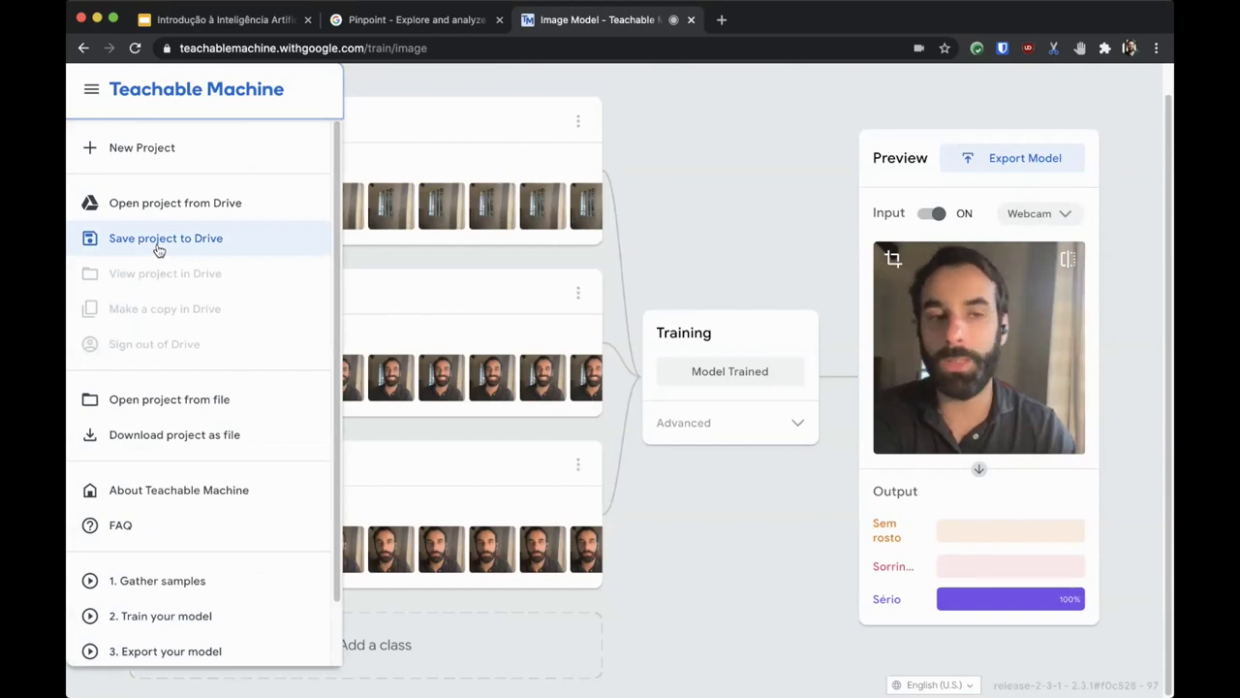
key("super+t")
type("https://g.co/teachablemachine")
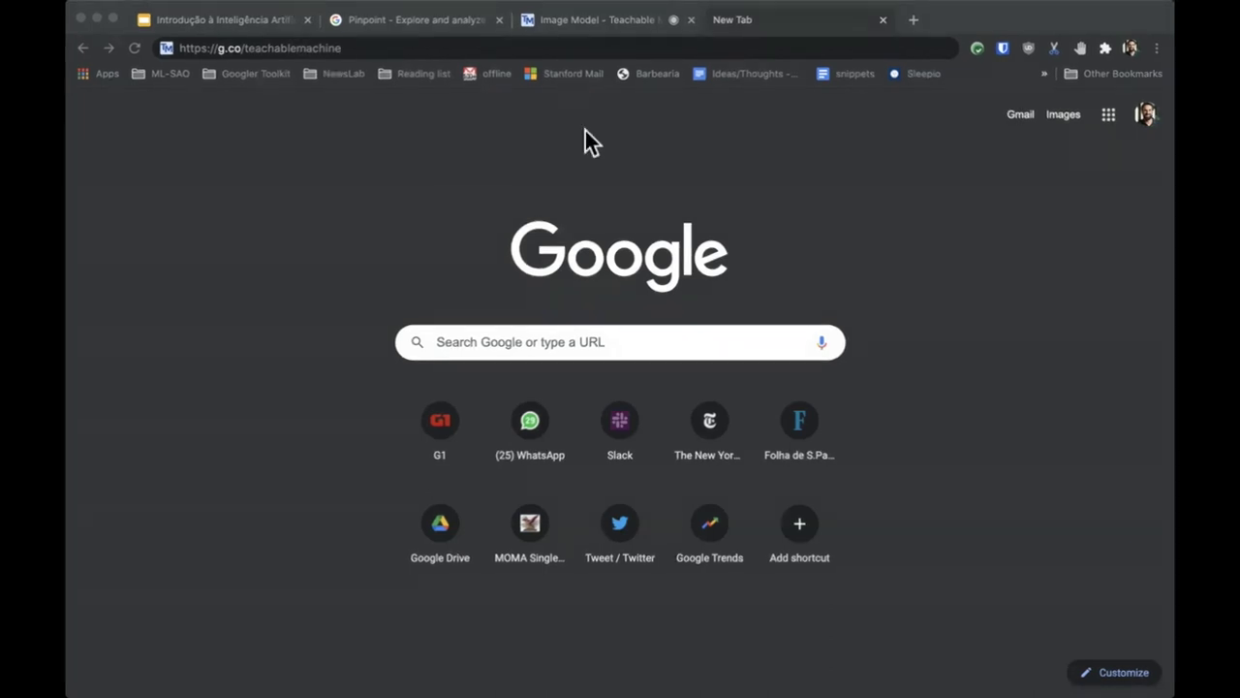
double_click(306, 49)
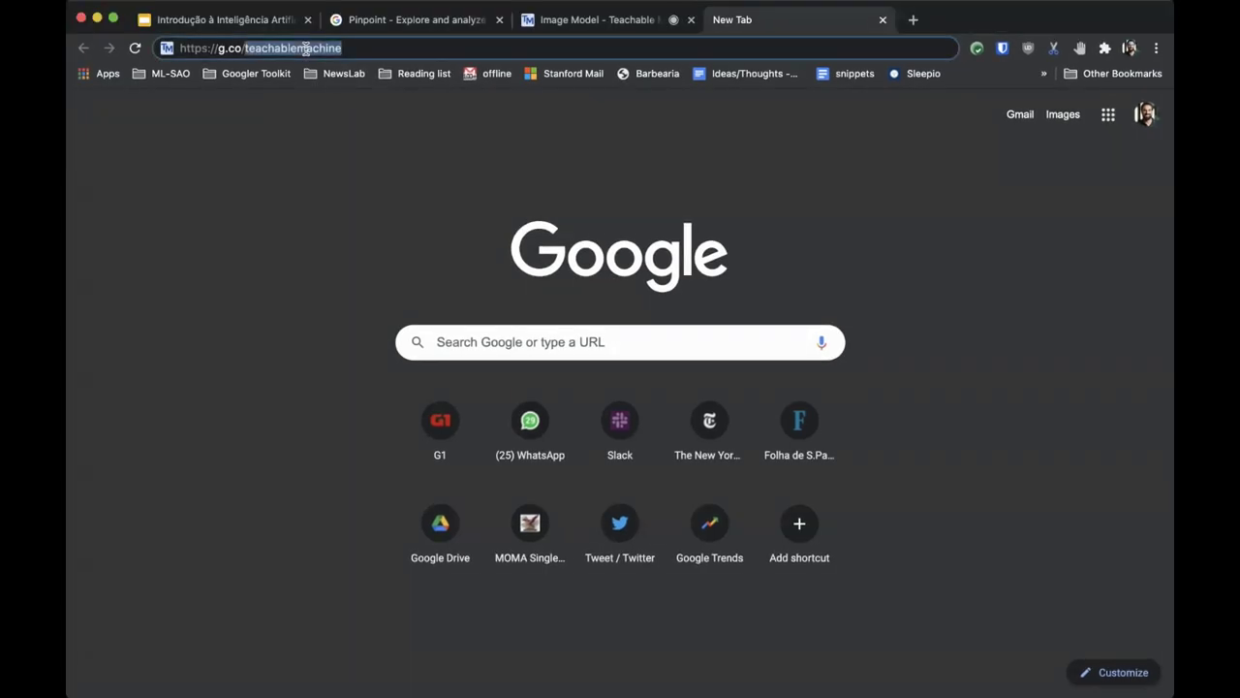
left_click(305, 48)
type("https://magenta.tensorflow.org/demos/web/")
key("Return")
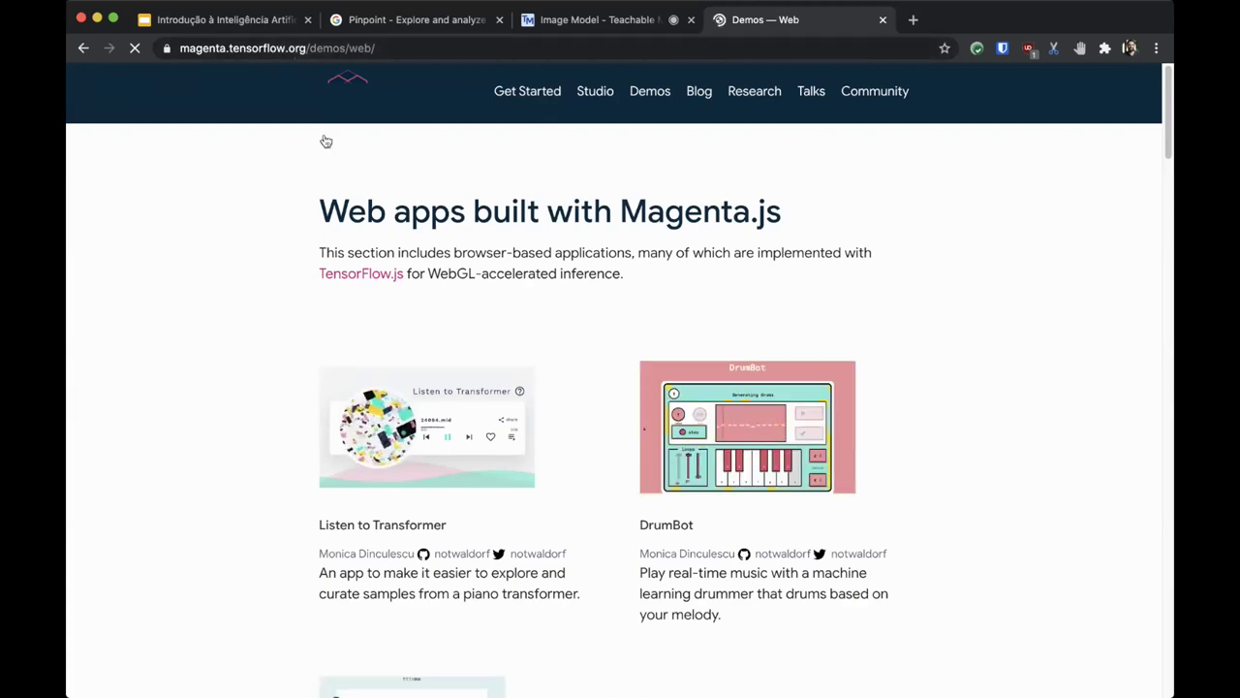
scroll(245, 323, "down", 1)
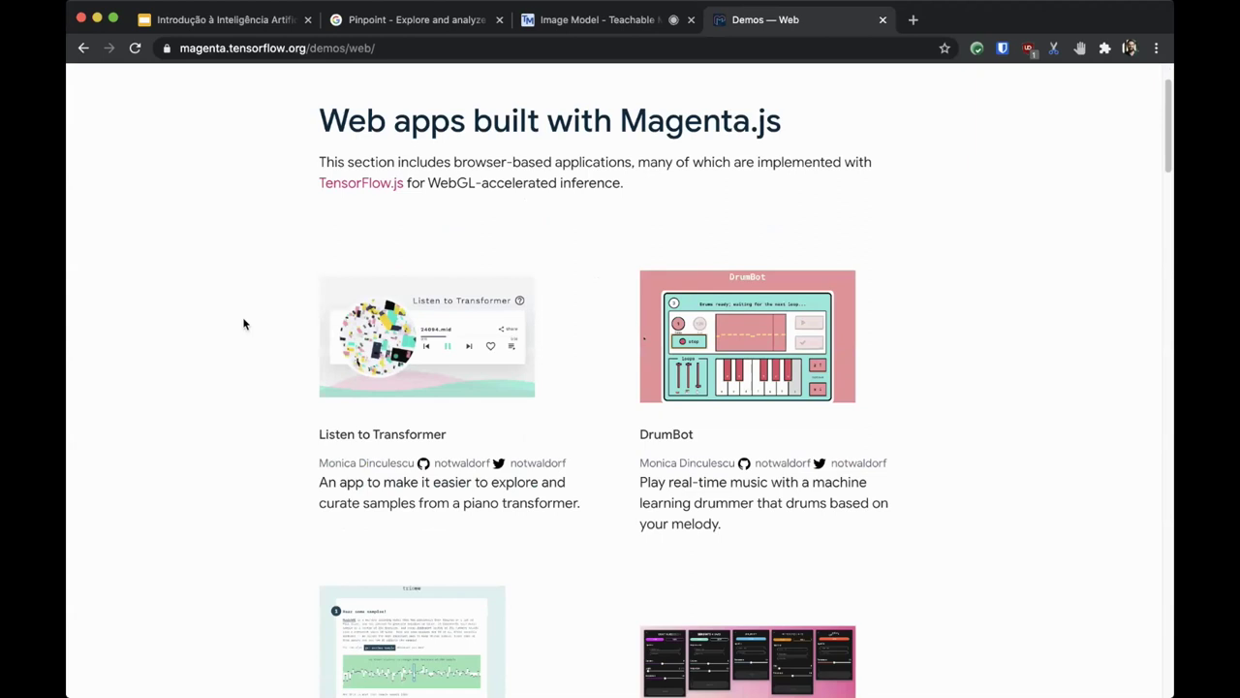
scroll(244, 324, "down", 6)
scroll(245, 323, "down", 8)
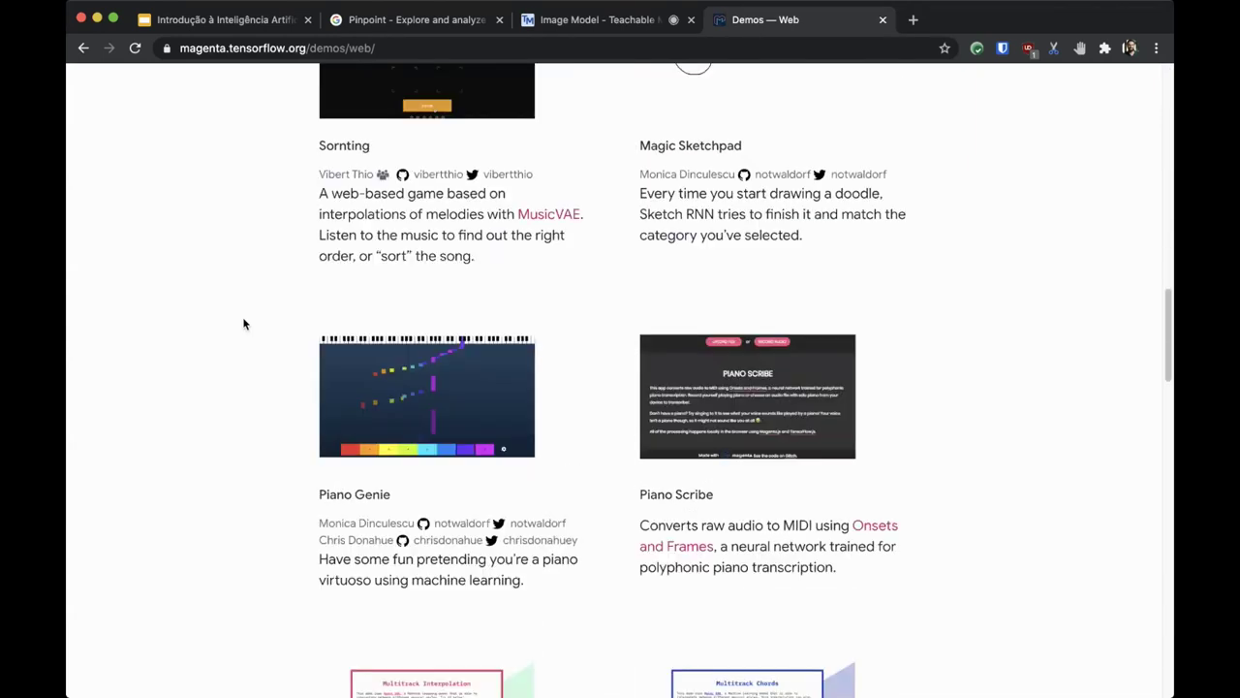
scroll(244, 323, "down", 3)
scroll(244, 323, "down", 2)
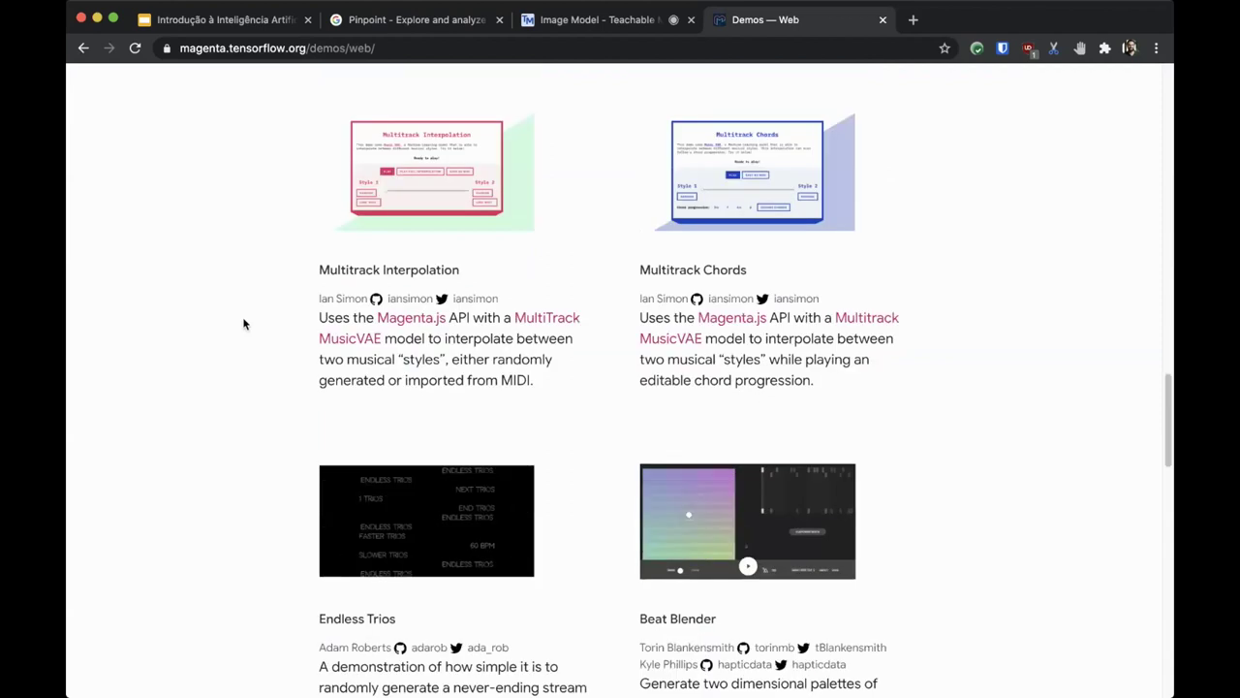
scroll(244, 324, "down", 1)
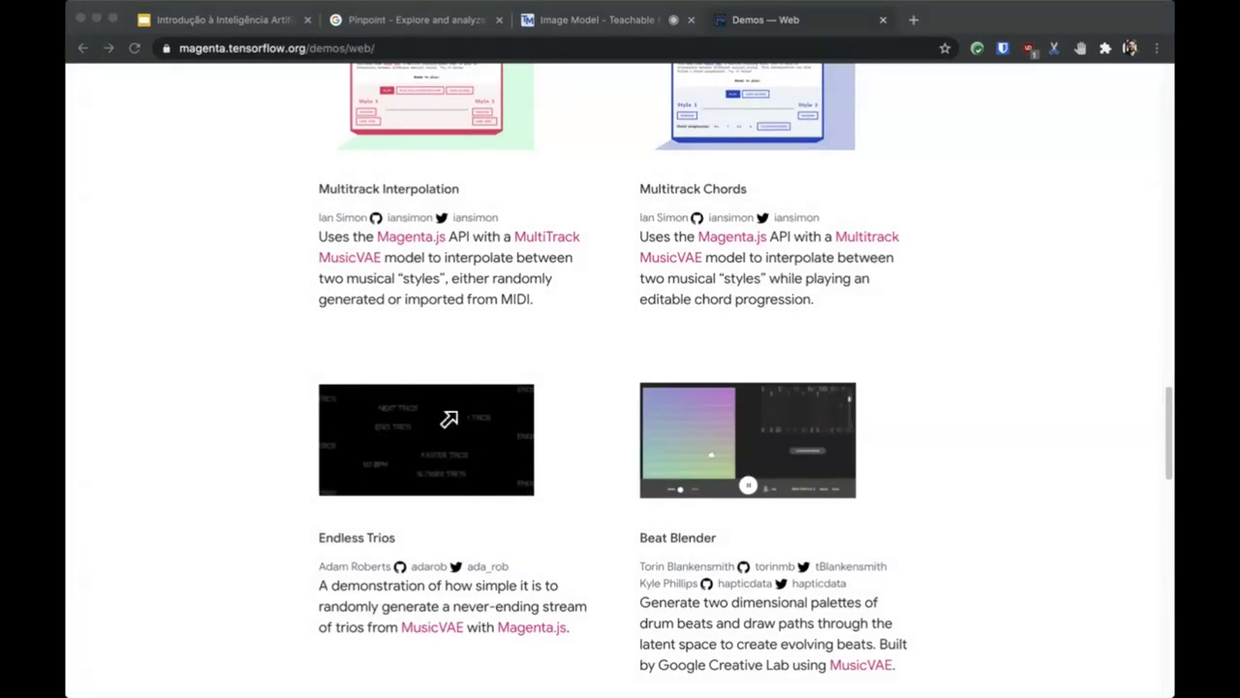
- Open sites.research.google/tonetransfer in a new browser tab and skip the Tone Transfer intro
left_click(913, 20)
type("sites.research.google/tonetransfer")
key("Return")
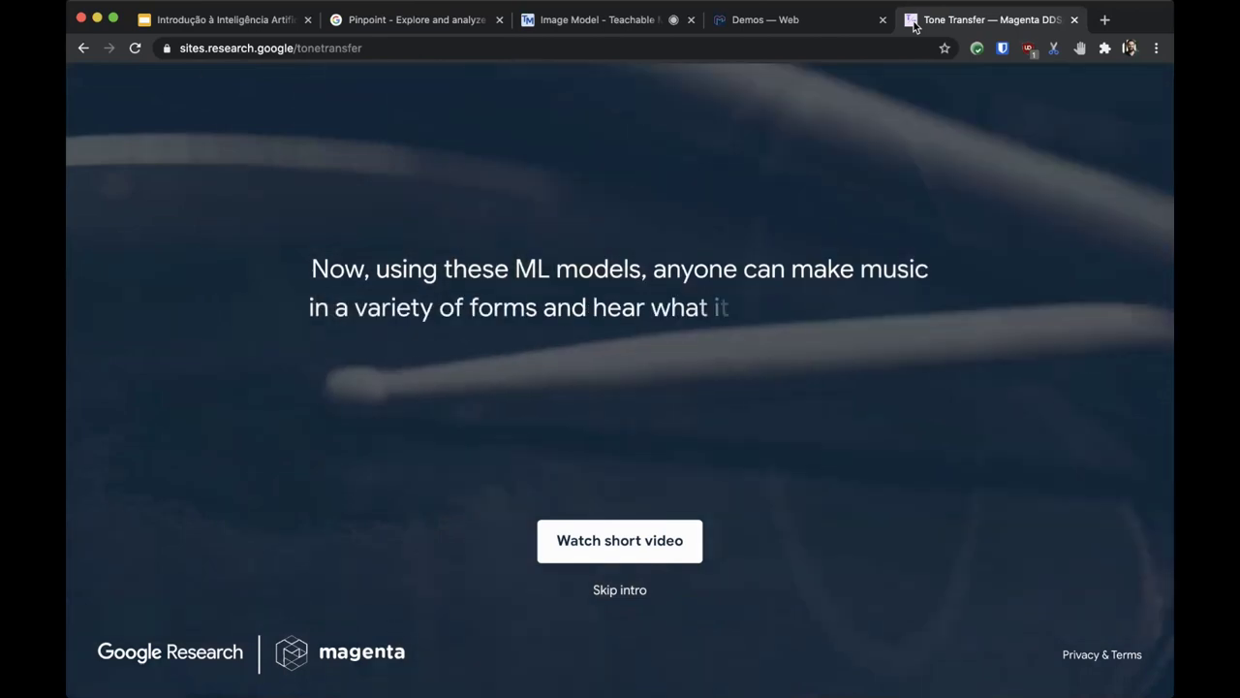
left_click(621, 589)
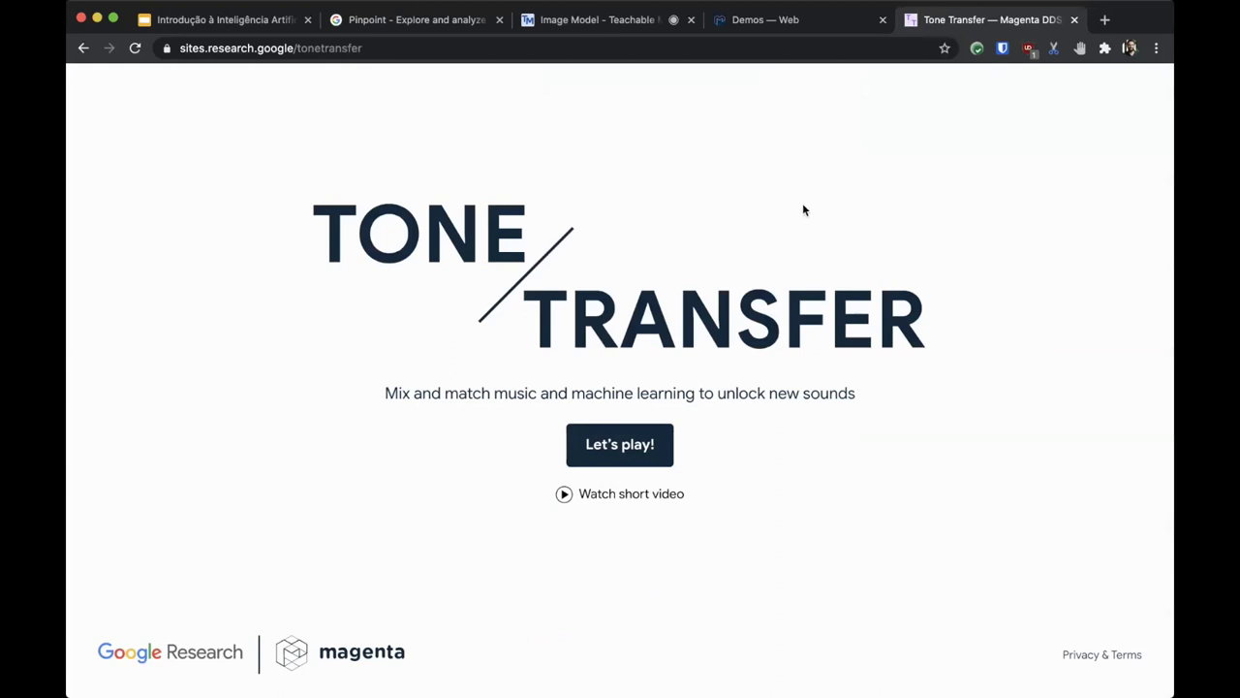
- Return to the trained image model in Teachable Machine to view its webcam preview, and switch to another application
left_click(640, 29)
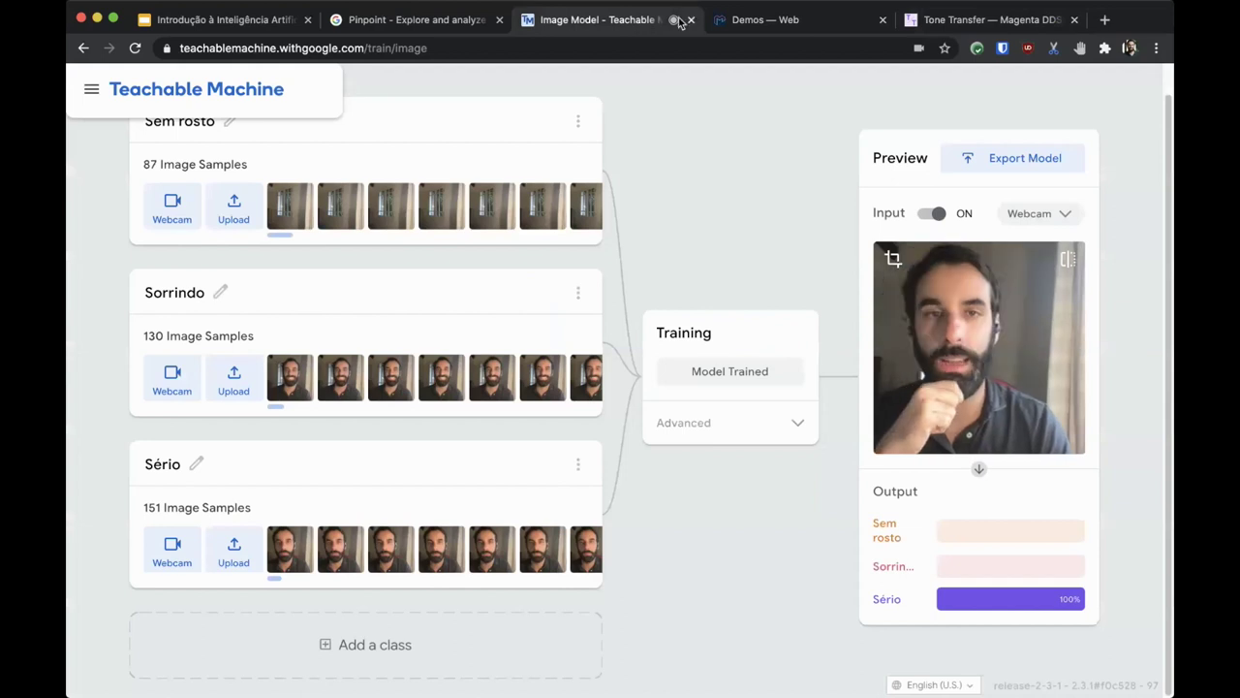
key("super+Tab")
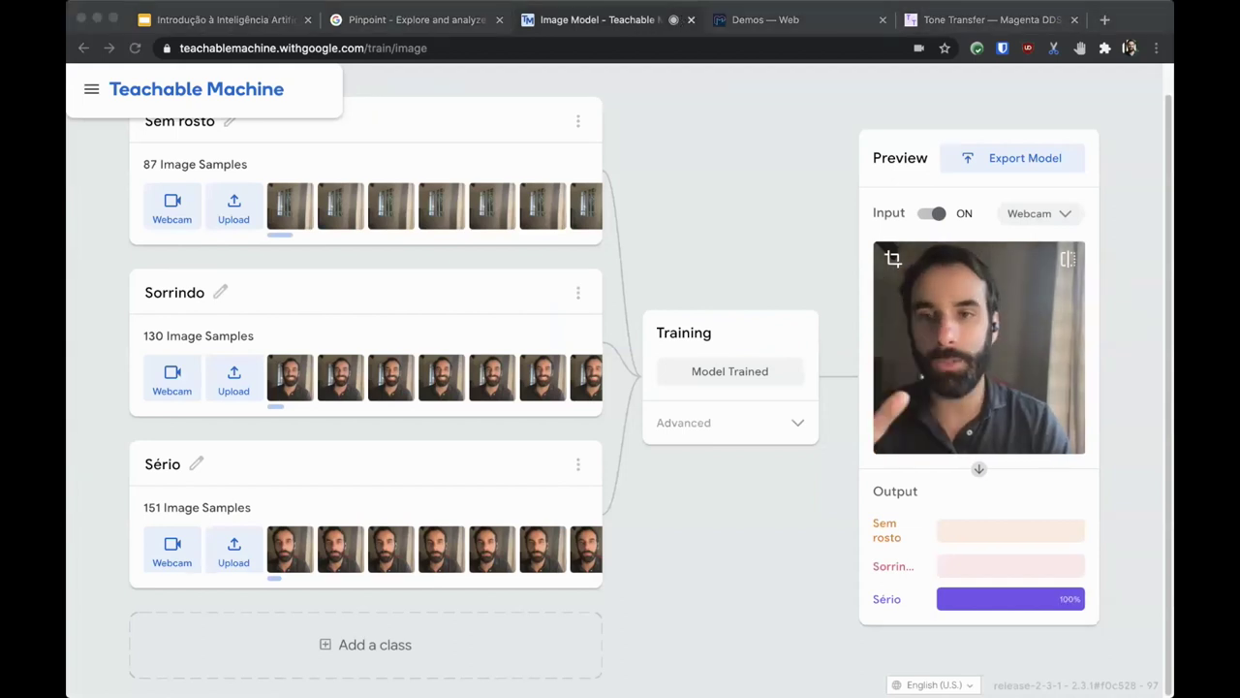